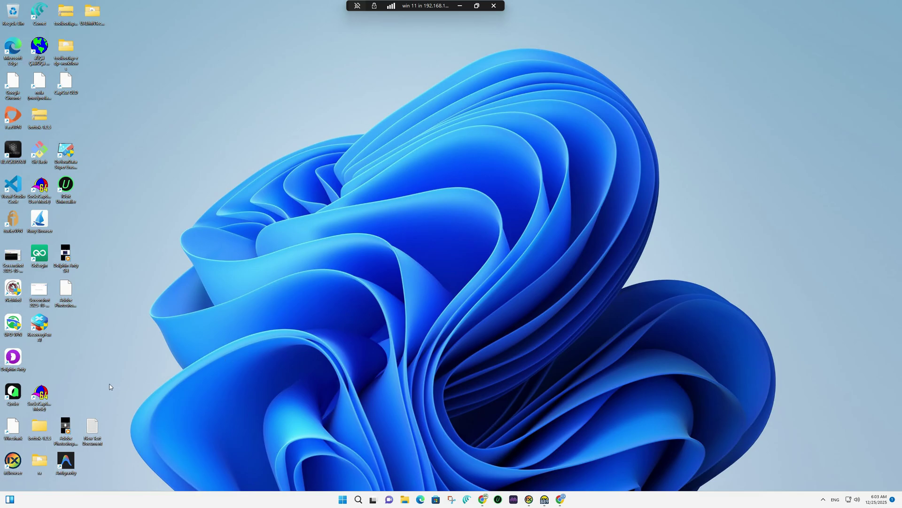
- Bring up the Mysterium VPN website in Chrome for a brief look and minimize it again
click(561, 499)
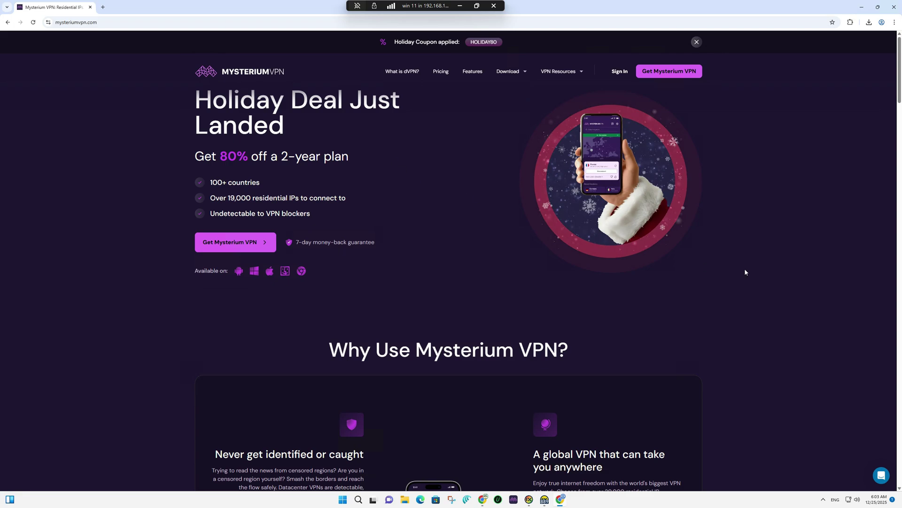
click(867, 3)
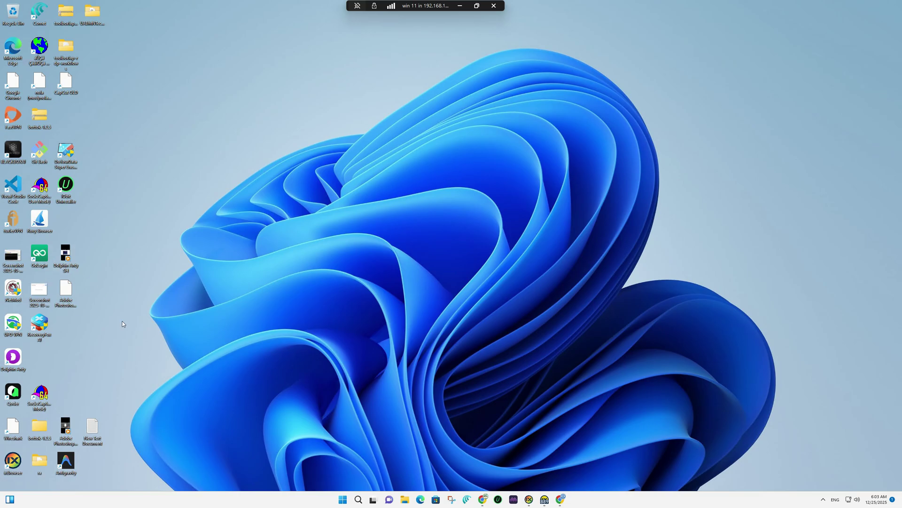
- Launch RoxyBrowser from the desktop and dismiss the proxy services banner above the profile list
double_click(39, 229)
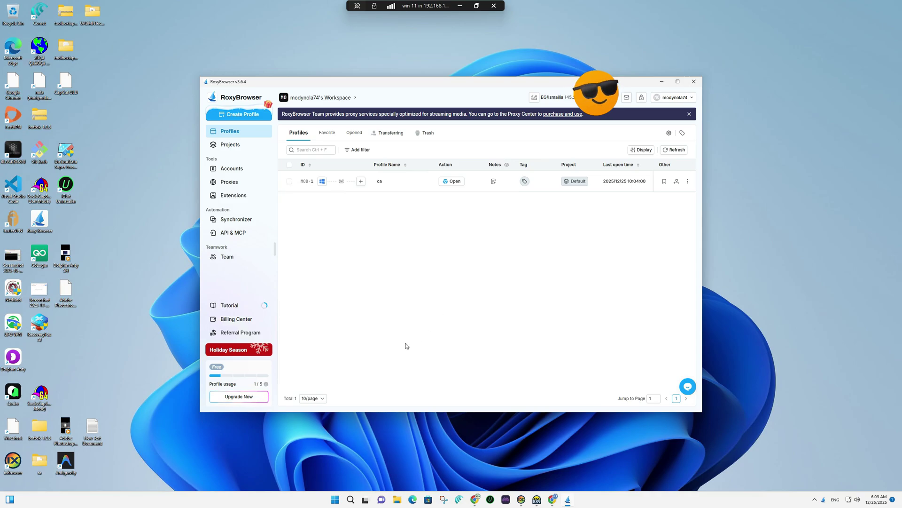
click(689, 114)
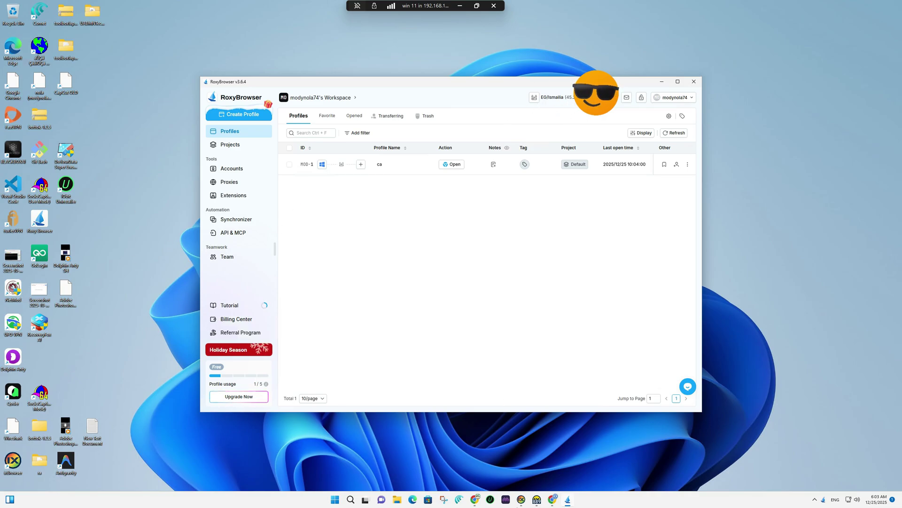
- Launch Mysterium VPN, allow it to make changes to the device, and place its window partly over RoxyBrowser
click(502, 504)
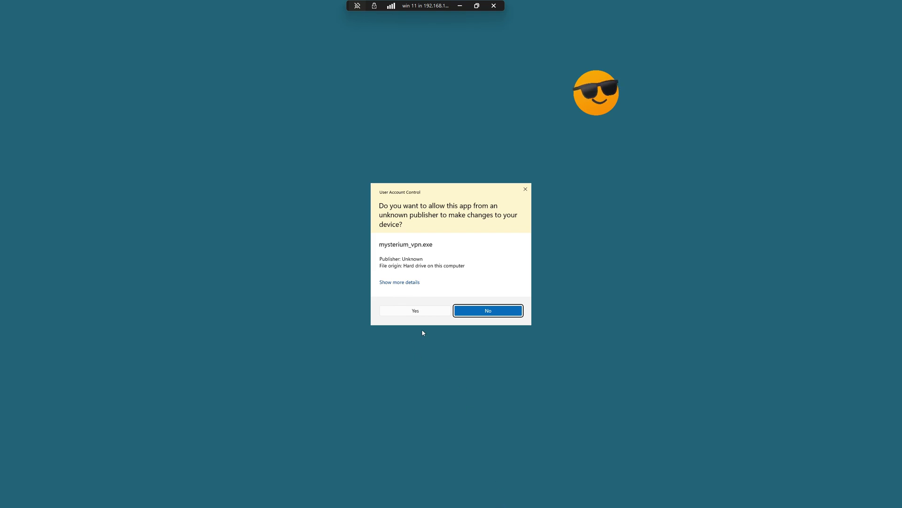
click(423, 313)
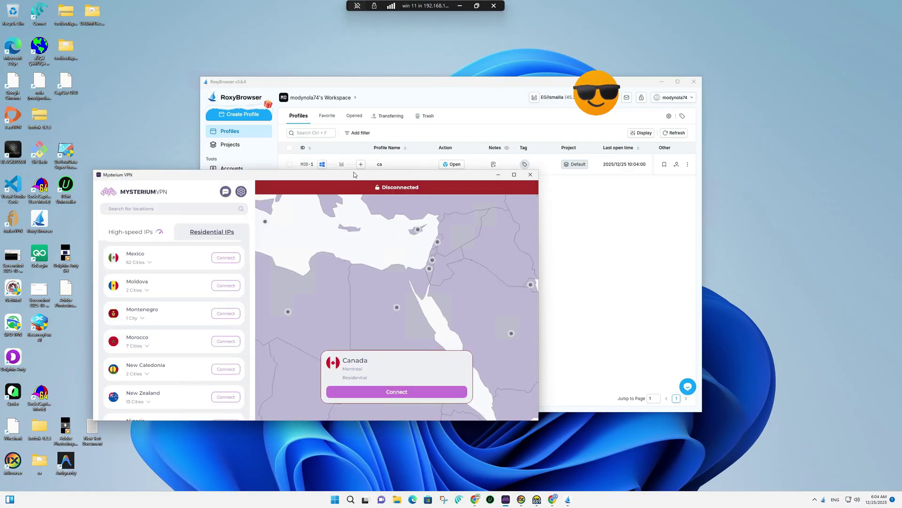
drag(307, 174, 641, 93)
drag(641, 139, 574, 165)
- Browse the residential IP countries and connect the VPN to the Canada, Montreal residential location
scroll(427, 275, down, 3)
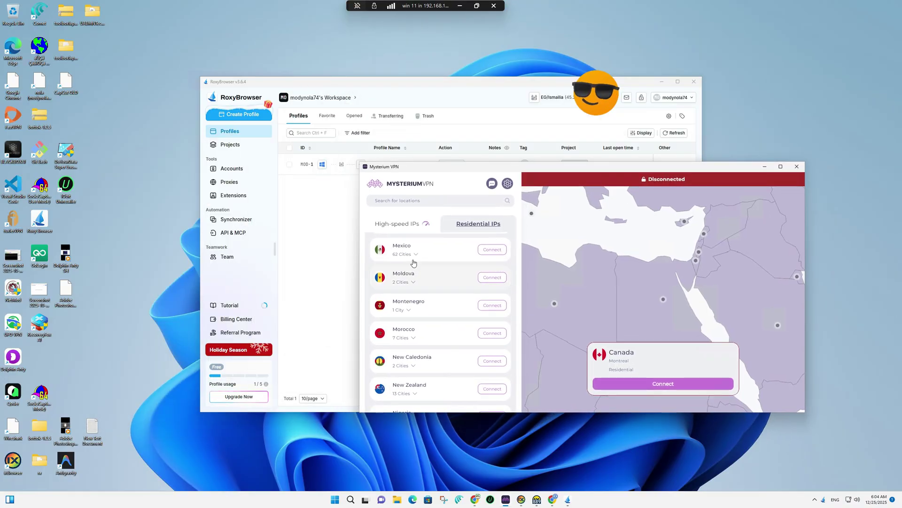
scroll(431, 281, up, 3)
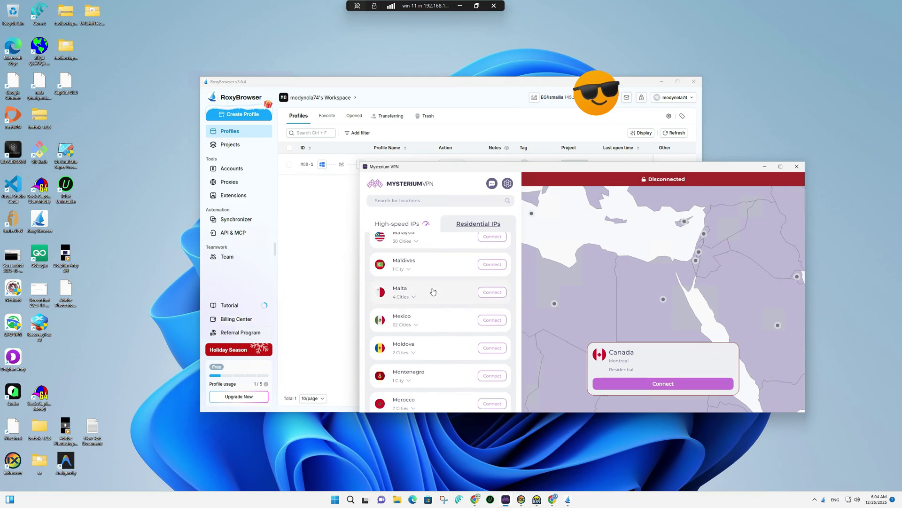
scroll(409, 296, up, 5)
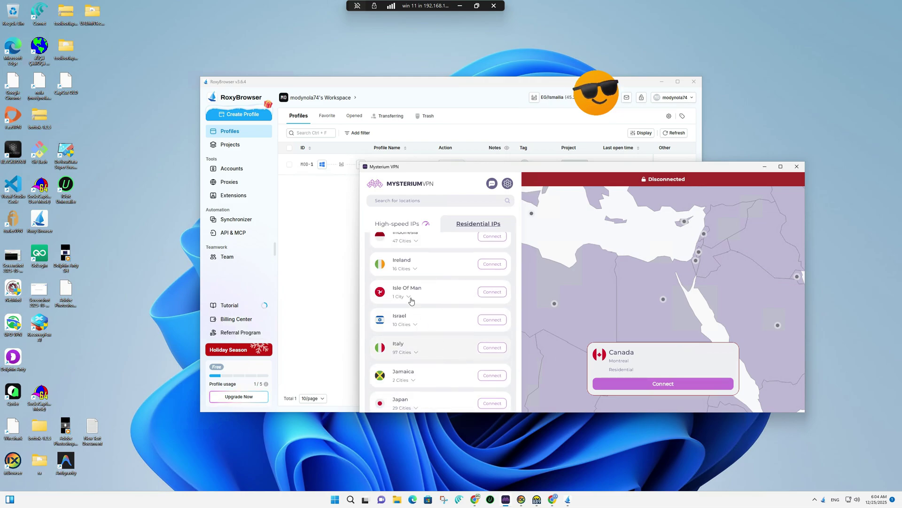
scroll(411, 282, up, 2)
scroll(412, 282, down, 6)
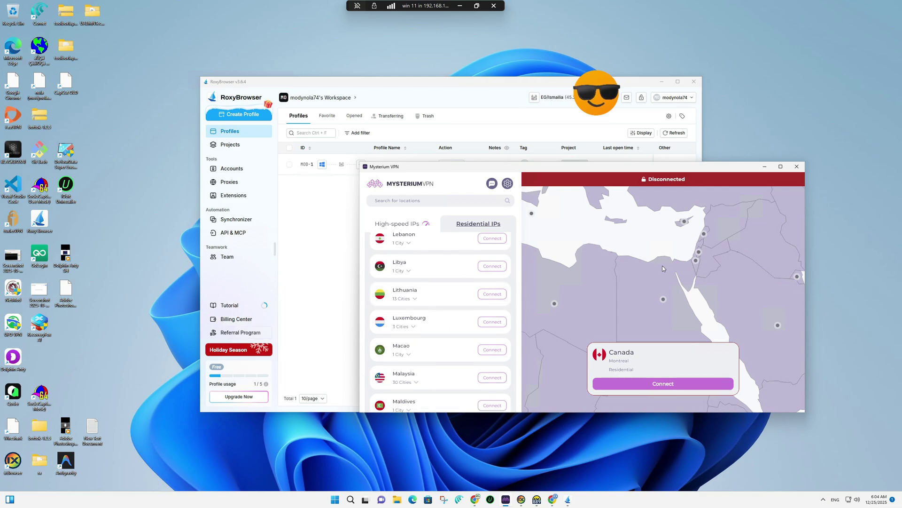
scroll(418, 312, down, 1)
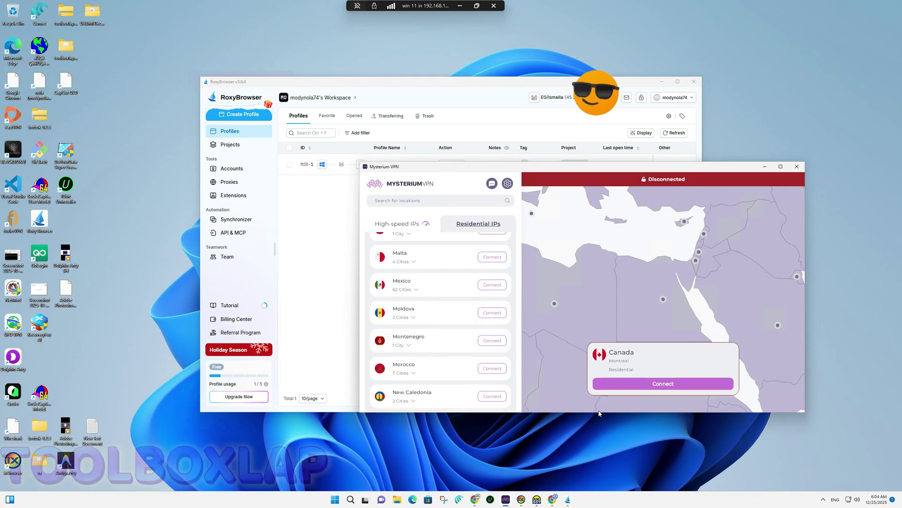
click(663, 383)
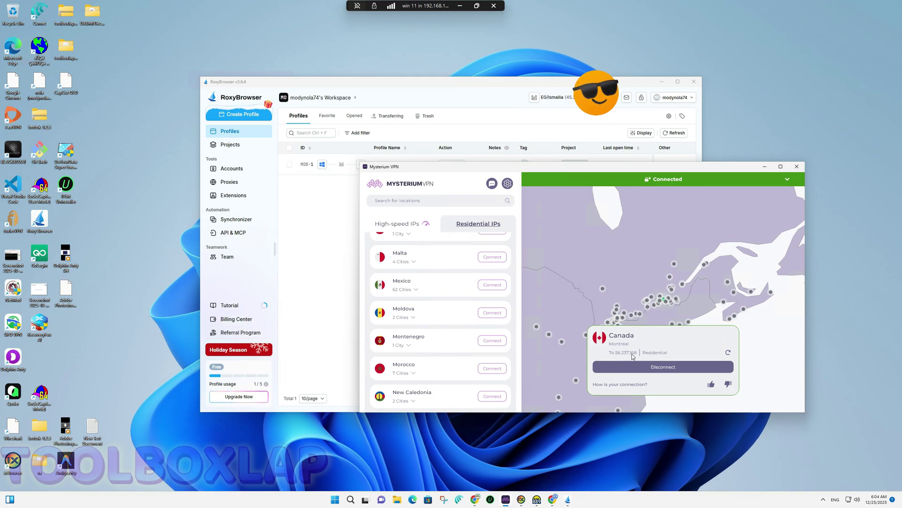
- Switch to RoxyBrowser, refresh its detected IP location, and start a new single profile named ca2
click(513, 101)
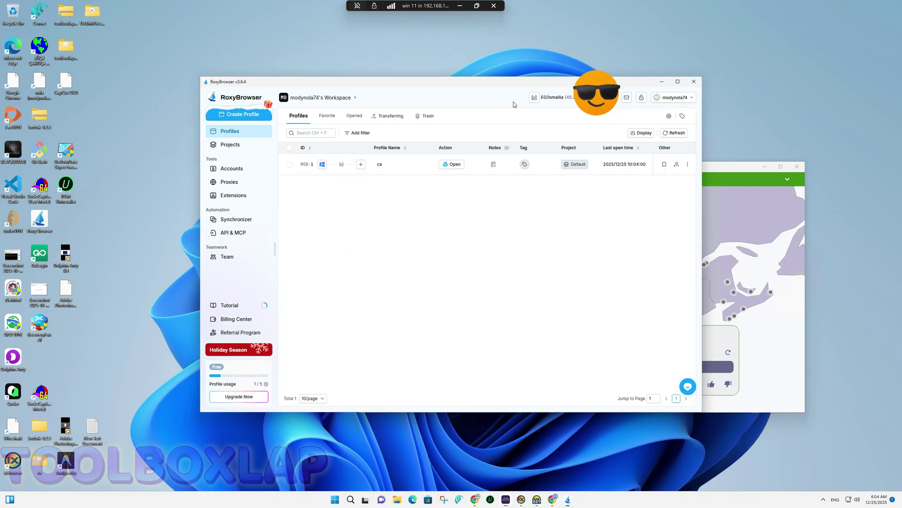
click(535, 99)
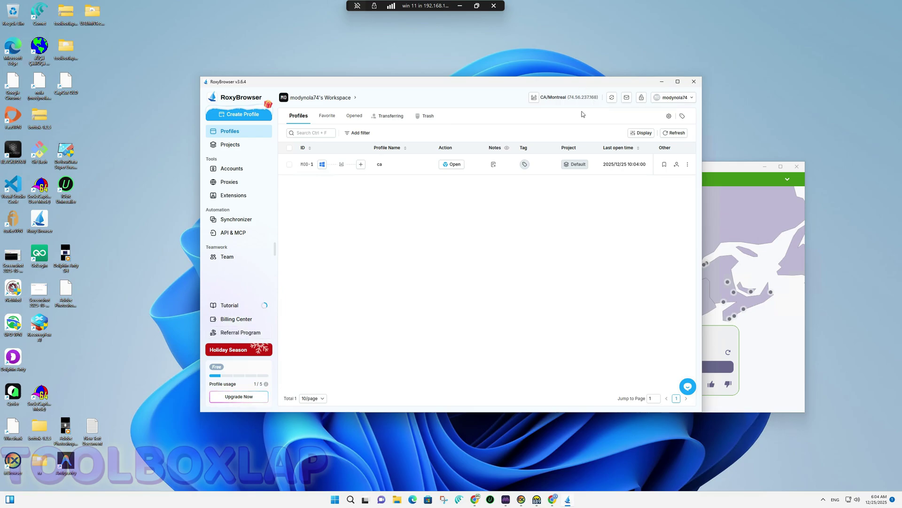
click(243, 115)
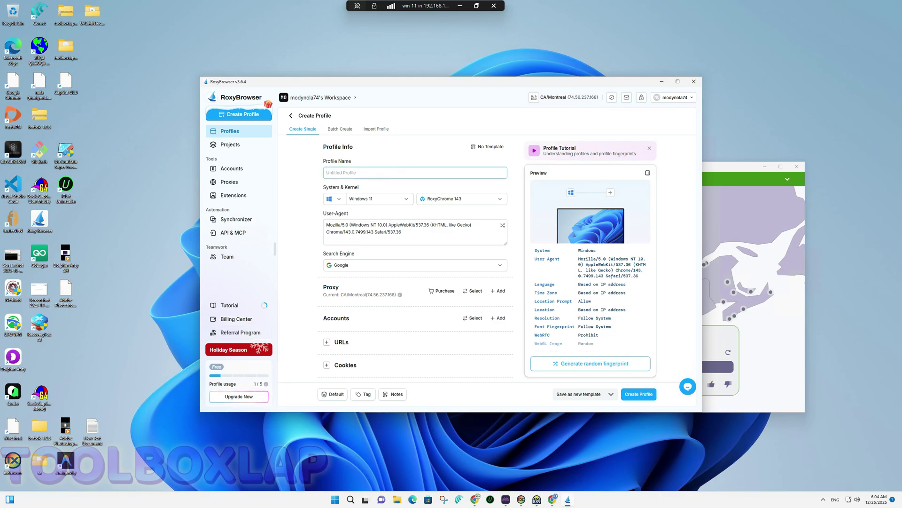
text(ca2)
- Review the Windows versions, operating systems and RoxyChrome kernel versions offered for the new profile without changing them
click(397, 204)
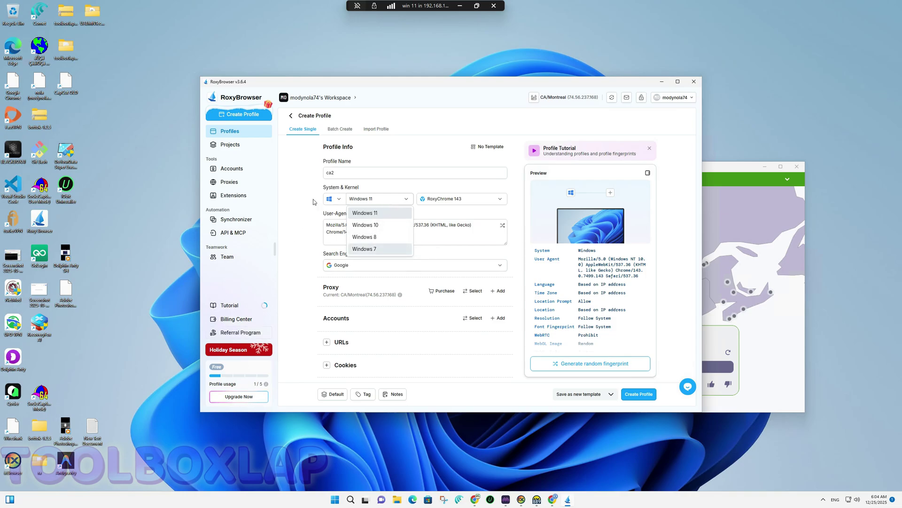
click(334, 199)
click(334, 198)
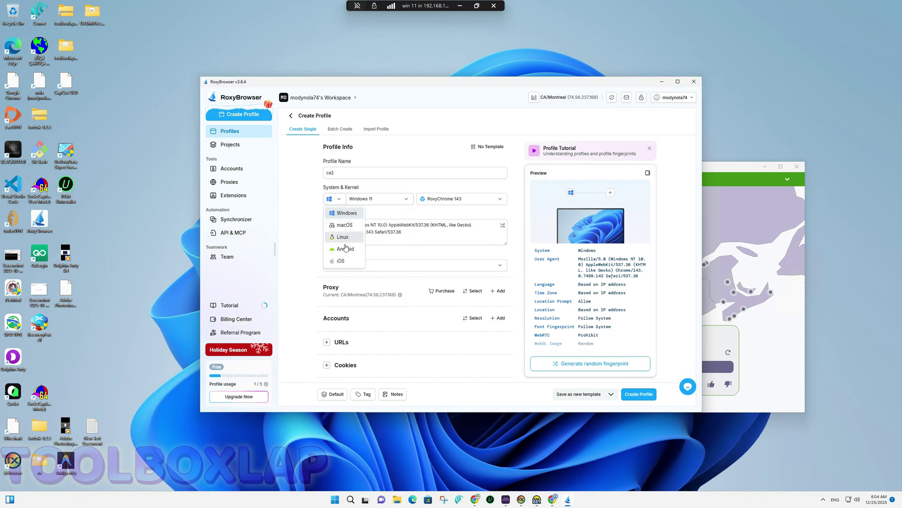
click(297, 232)
click(458, 199)
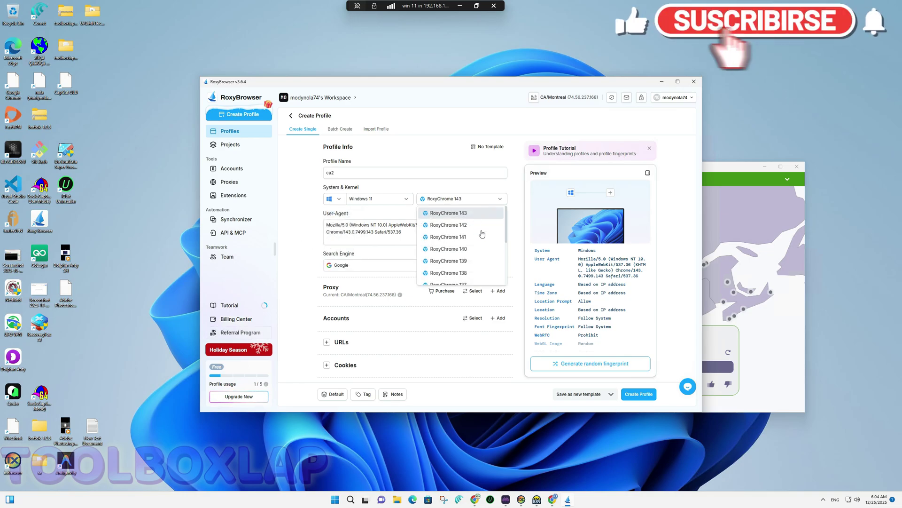
scroll(482, 234, down, 3)
scroll(466, 206, up, 3)
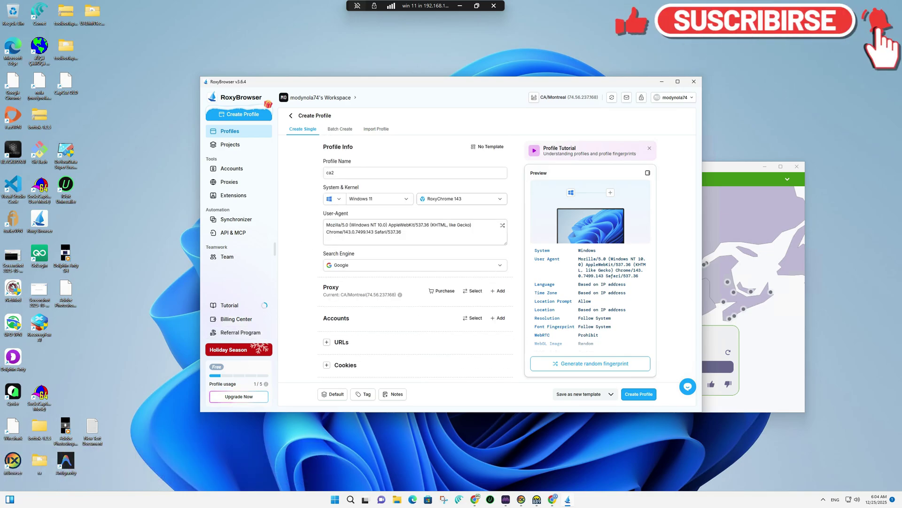
click(466, 202)
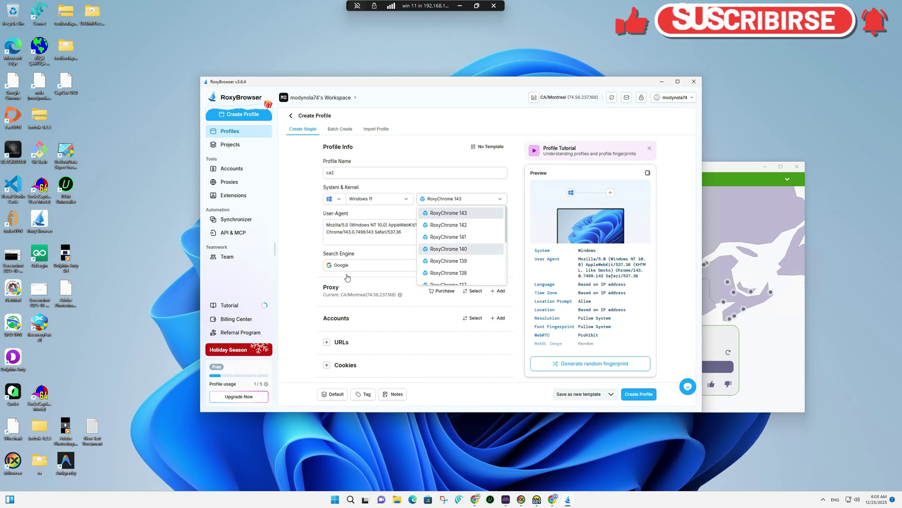
click(299, 282)
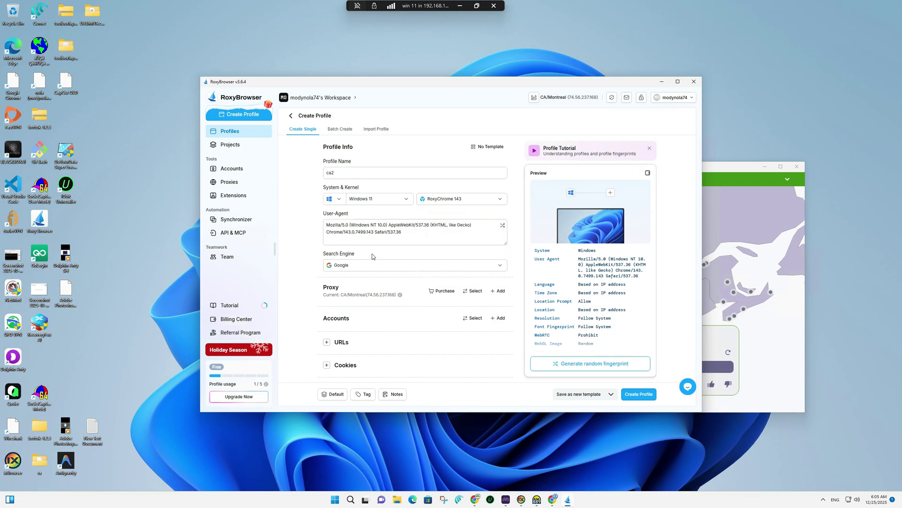
click(455, 199)
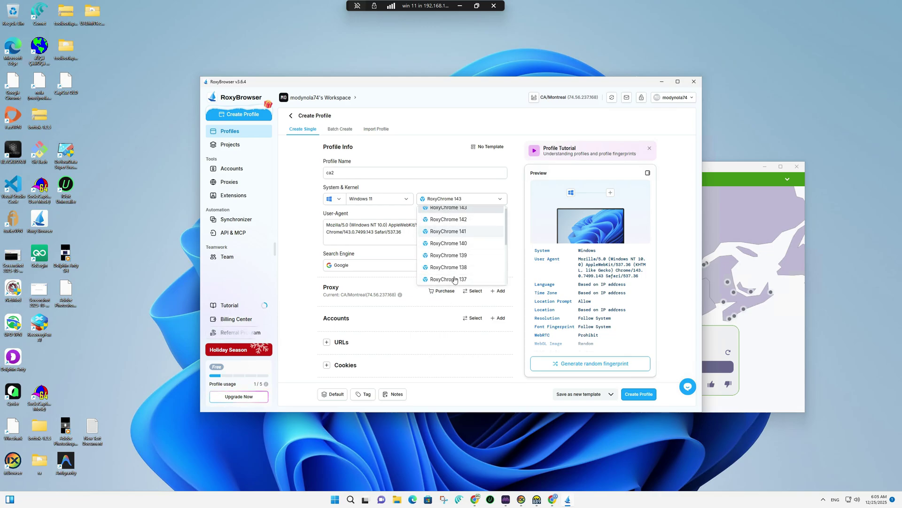
click(445, 158)
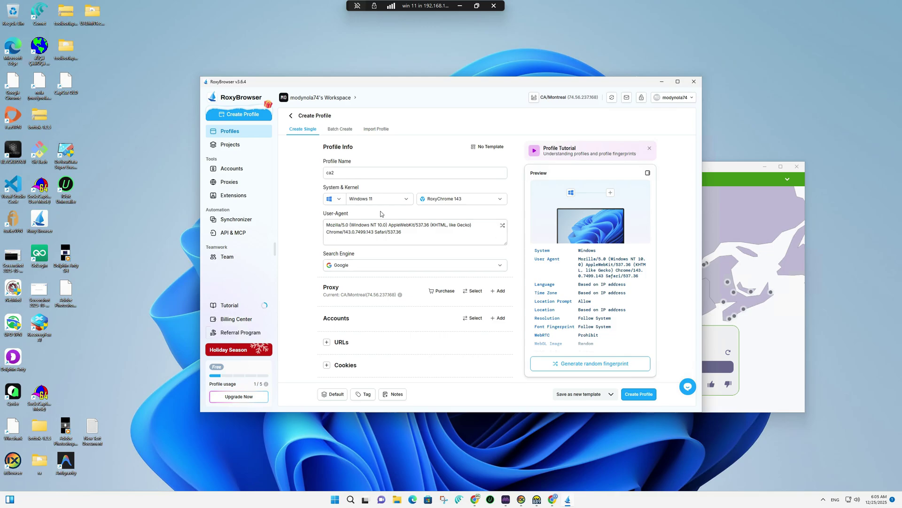
- Randomize the profile's user agent and generate a random fingerprint for it
double_click(502, 227)
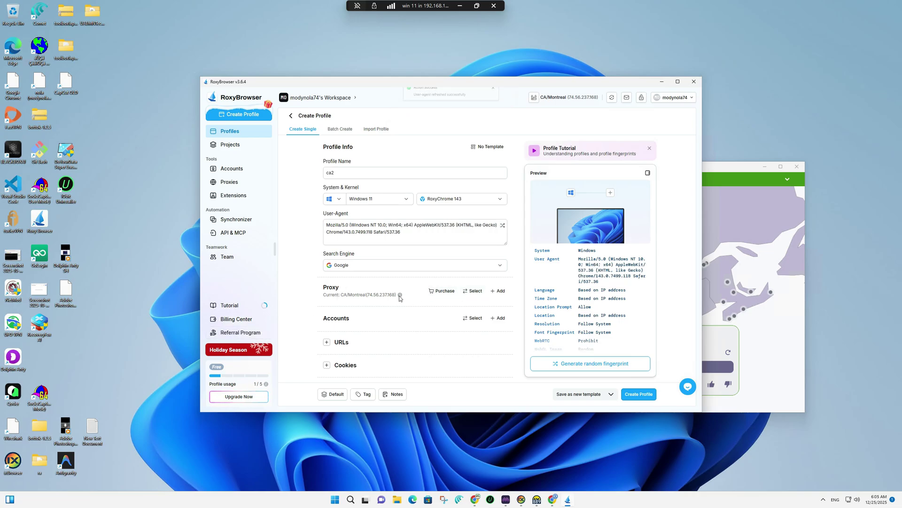
mouse_move(401, 297)
click(585, 366)
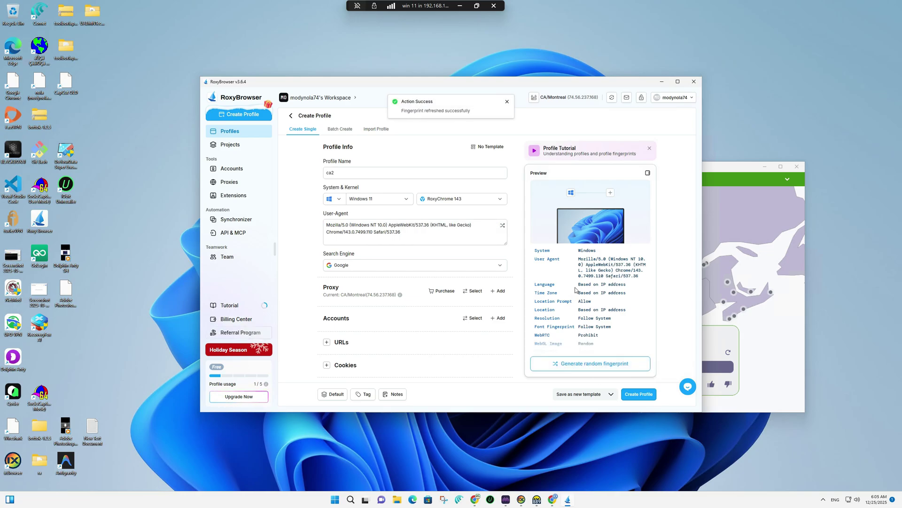
- Examine the generated fingerprint settings in the profile preview, from system and language through hardware acceleration mode
scroll(577, 289, down, 3)
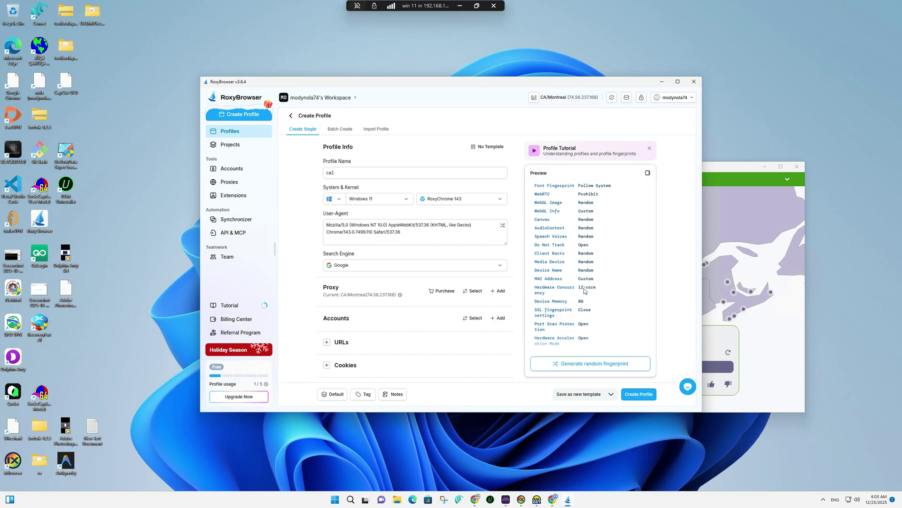
scroll(570, 280, down, 1)
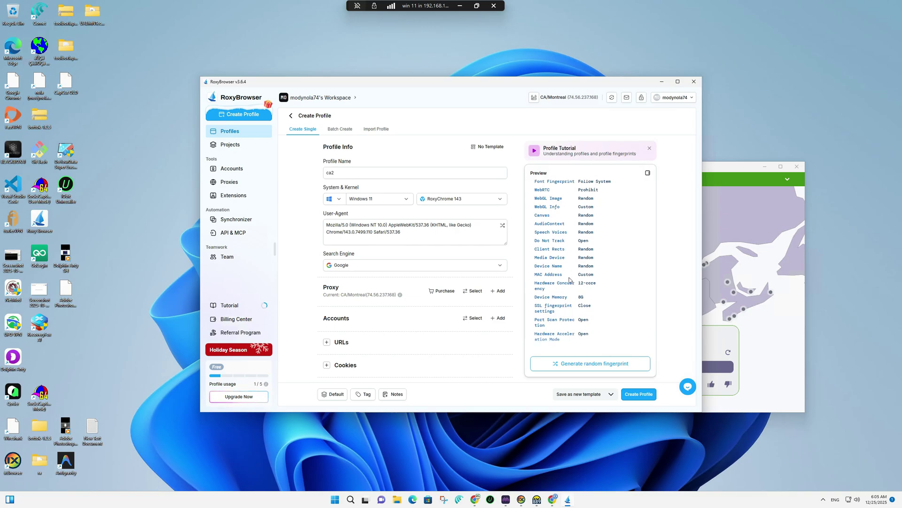
scroll(570, 282, up, 3)
scroll(573, 277, down, 3)
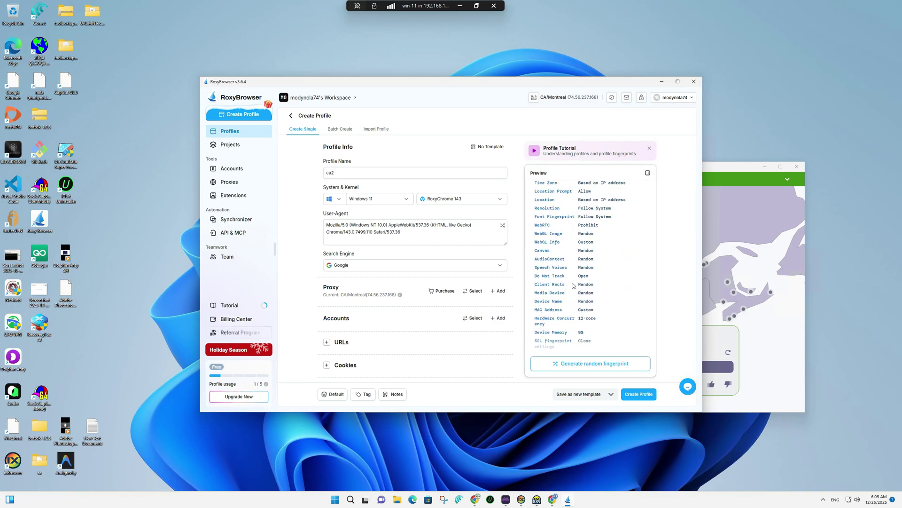
scroll(582, 268, up, 3)
scroll(569, 282, down, 2)
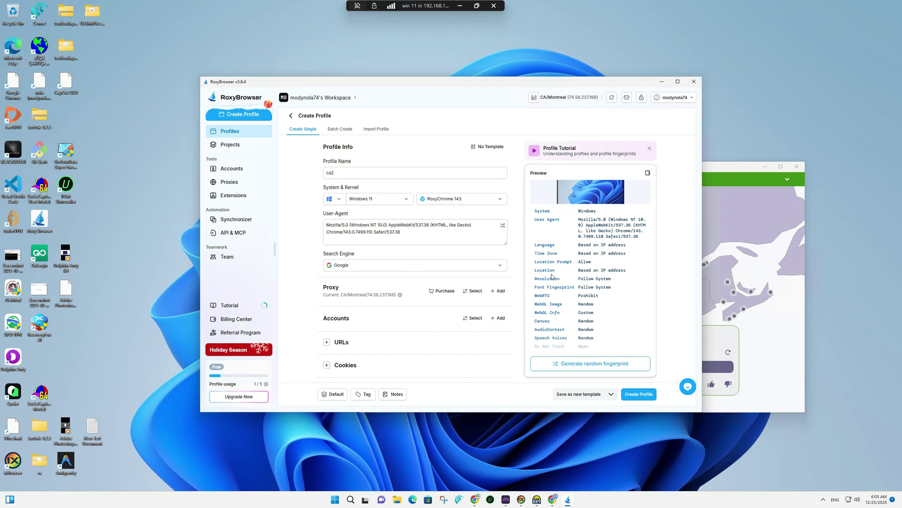
scroll(551, 279, down, 3)
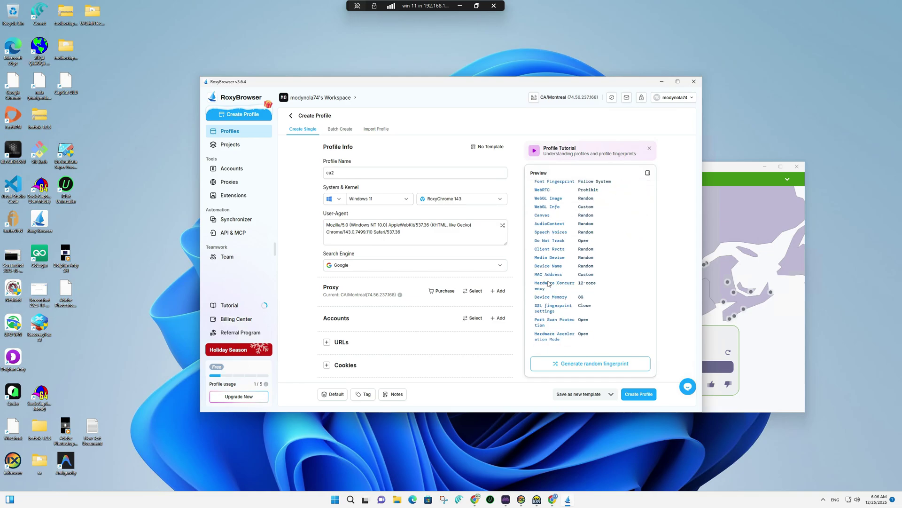
scroll(573, 295, up, 3)
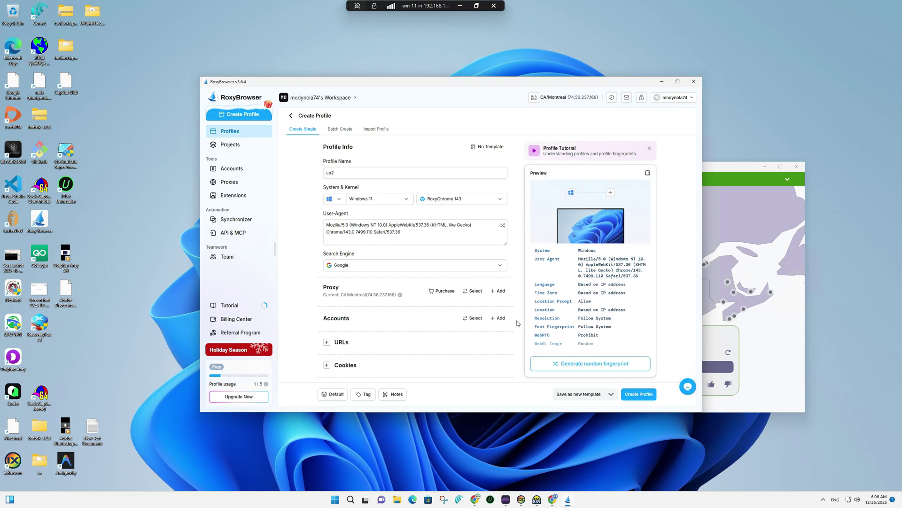
- Create the ca2 profile and open it, moving its browser window over the RoxyBrowser profile list
click(640, 394)
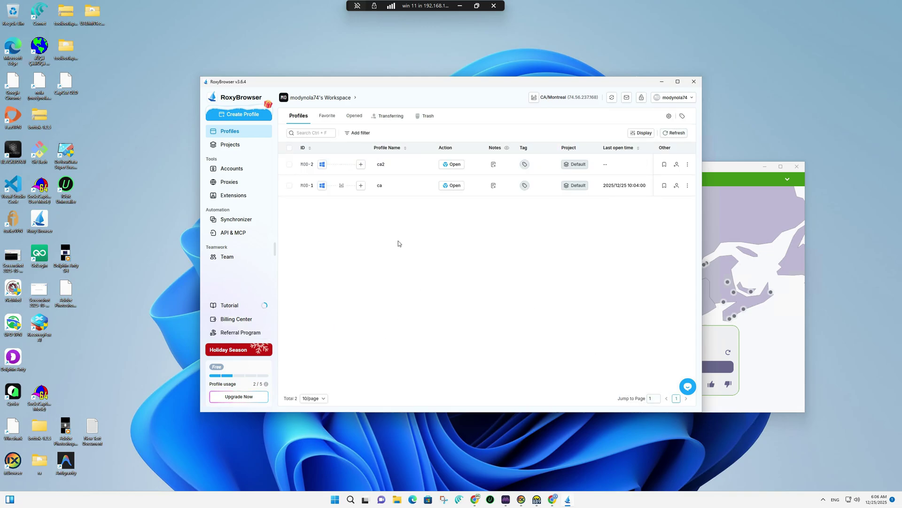
click(455, 164)
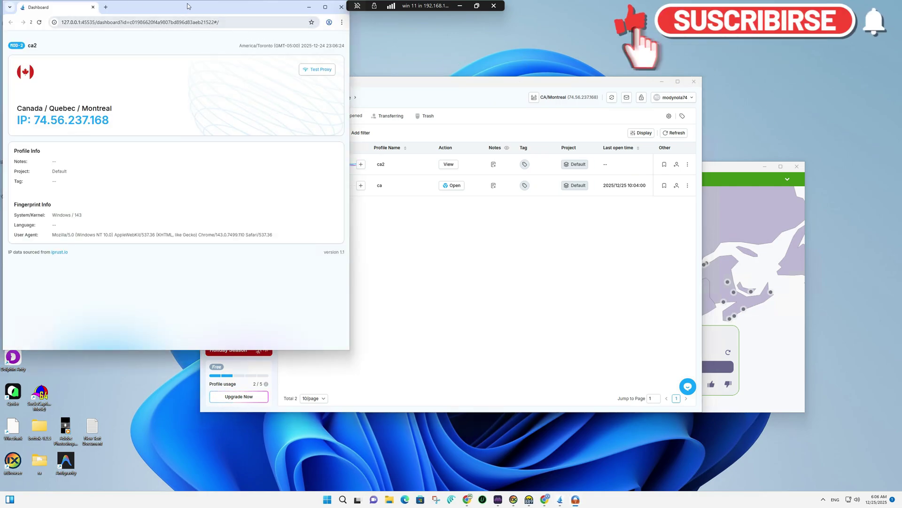
drag(90, 11, 356, 161)
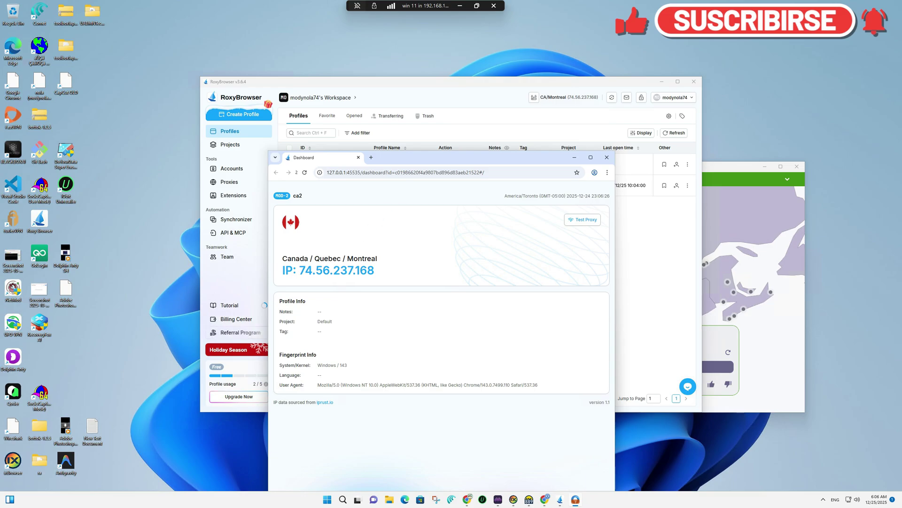
- Bring Mysterium VPN to the front to compare its connected IP address with the ca2 dashboard
click(779, 234)
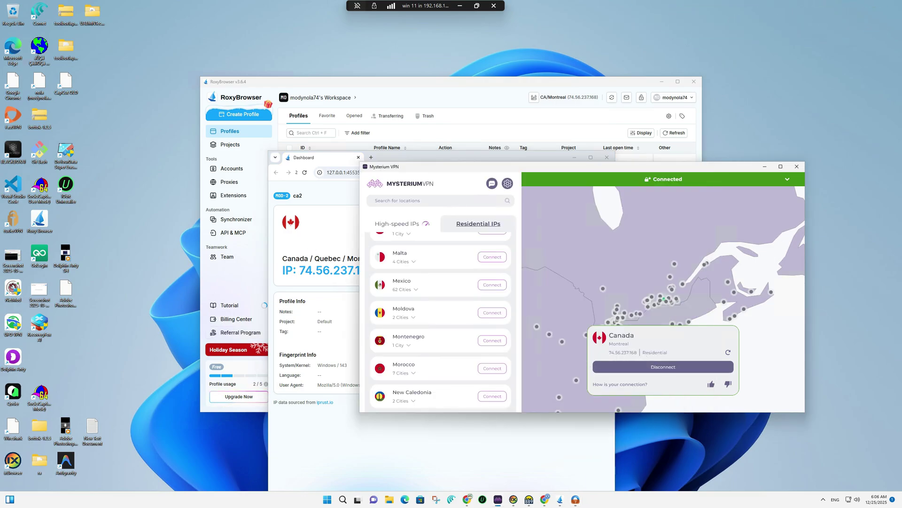
- Bring the ca2 browser window to the front and load pixelscan.net in a new tab
click(392, 157)
drag(422, 162, 470, 64)
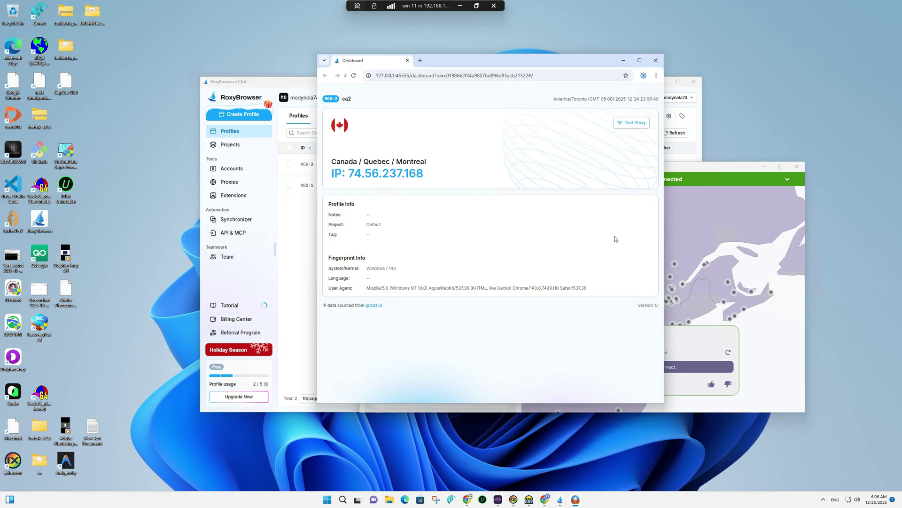
click(420, 60)
text(pixelscan.net)
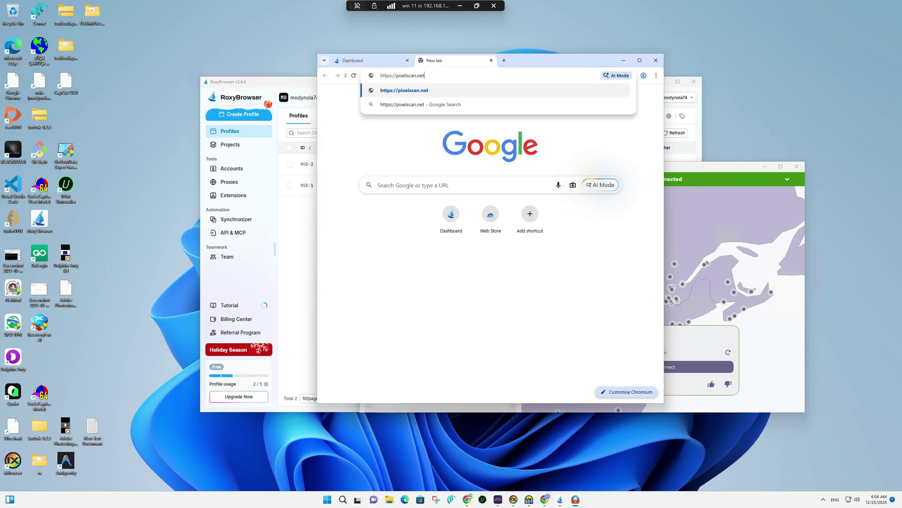
key(Return)
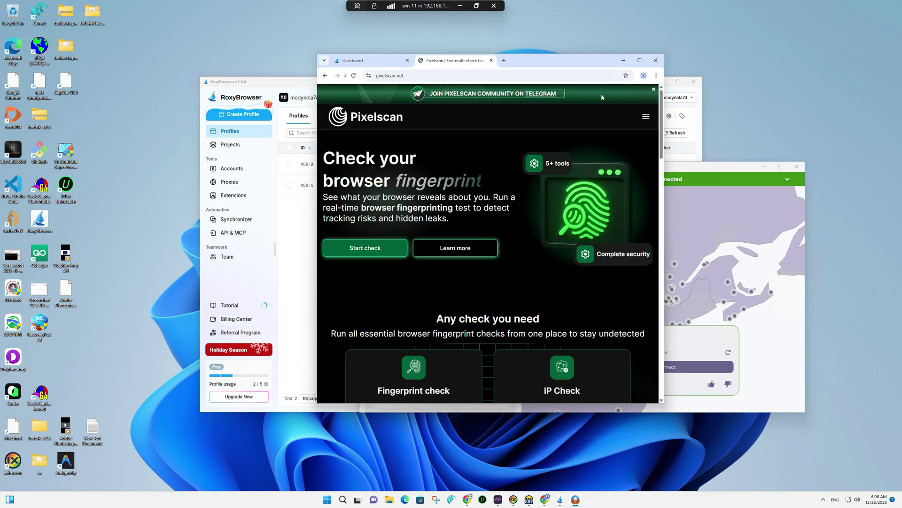
- Load whatismyipaddress.com and whoer.com, each in its own new tab
click(504, 60)
text(whatismyipaddress.com)
key(Return)
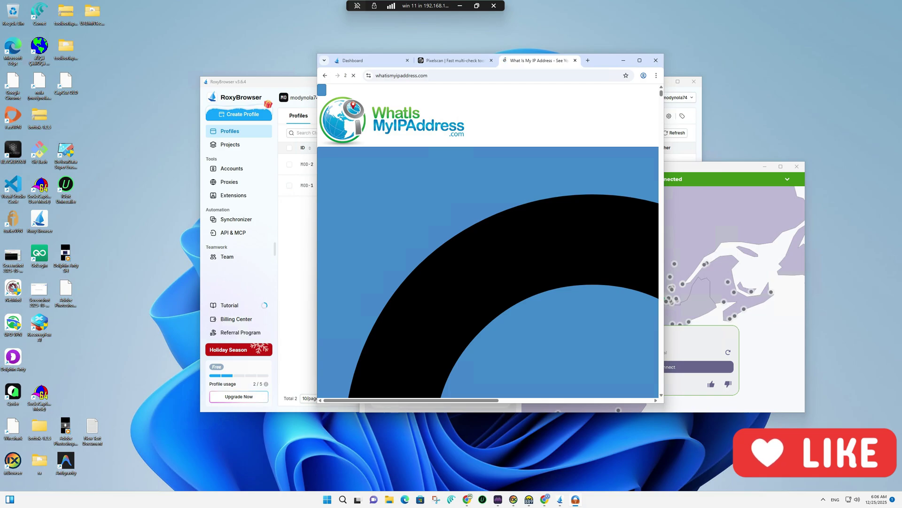
click(587, 60)
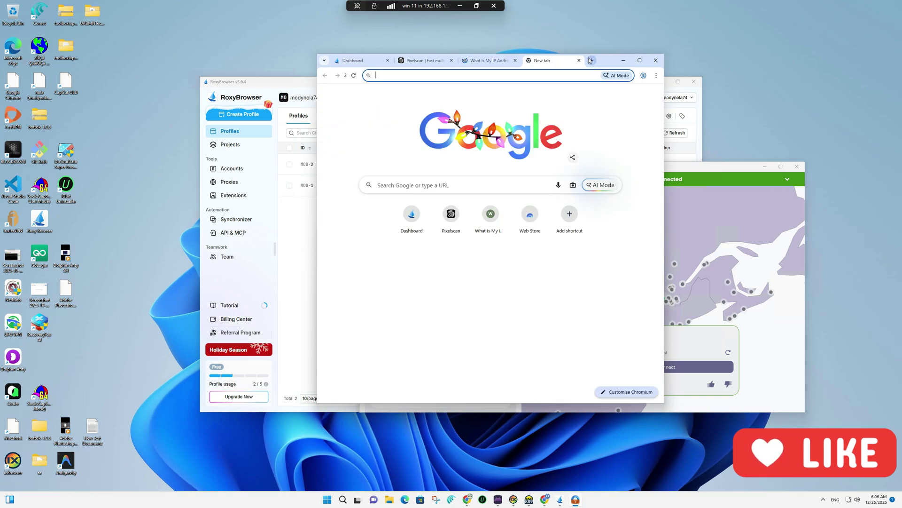
text(whatismyipaddress.com)
key(Return)
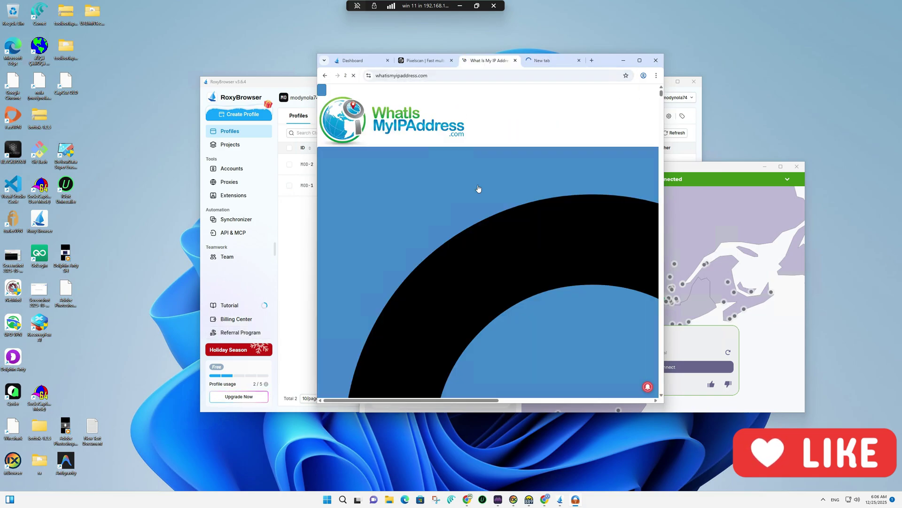
- Run Pixelscan's browser fingerprint check in the maximized window and review its result summary
click(436, 61)
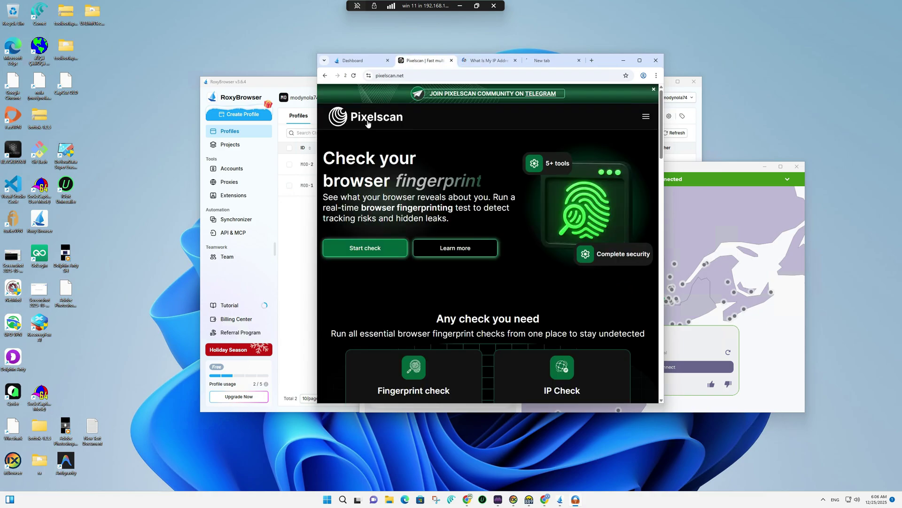
click(639, 60)
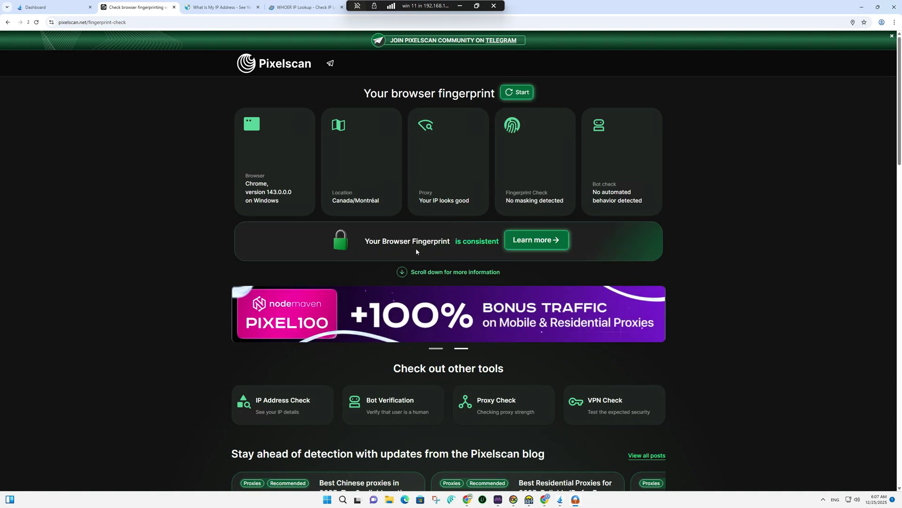
scroll(196, 178, down, 5)
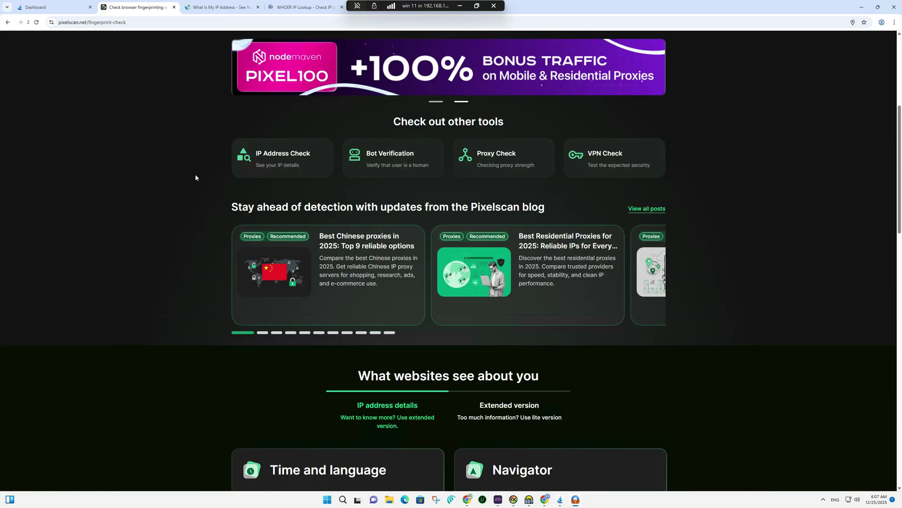
scroll(196, 183, up, 5)
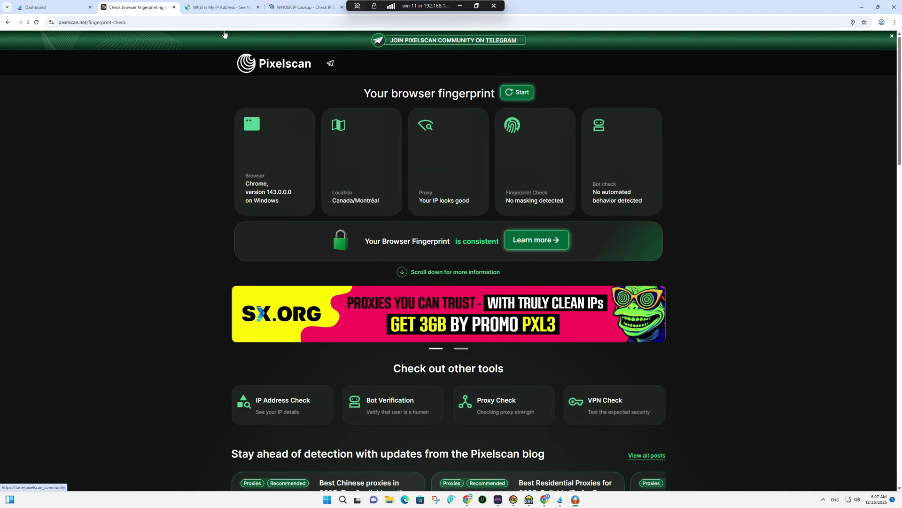
- Compare the IP address, ISP and location details reported by WhatIsMyIPAddress and Whoer
click(212, 6)
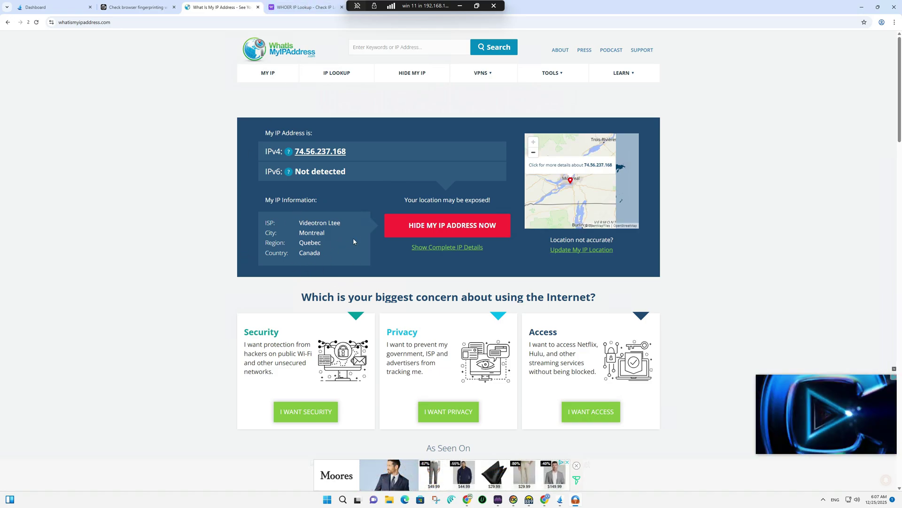
click(301, 8)
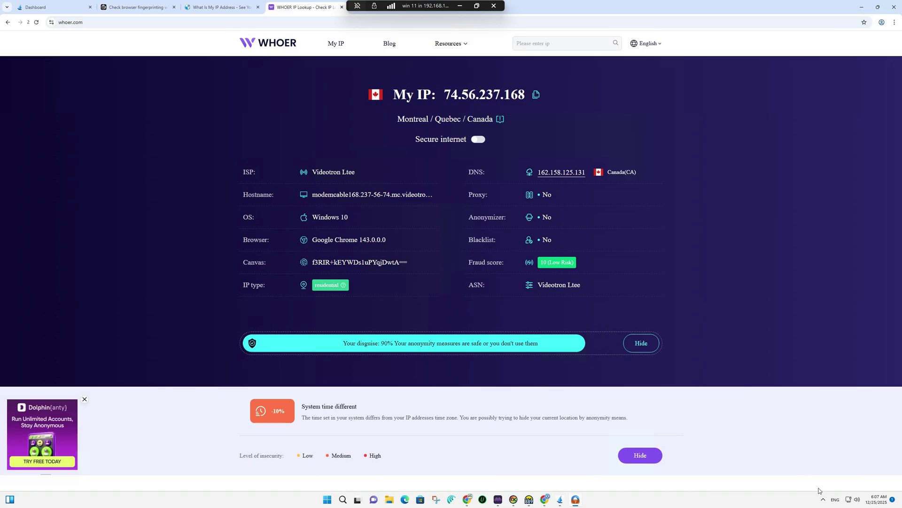
- Open the Windows Network Connections list through the advanced network settings
right_click(848, 499)
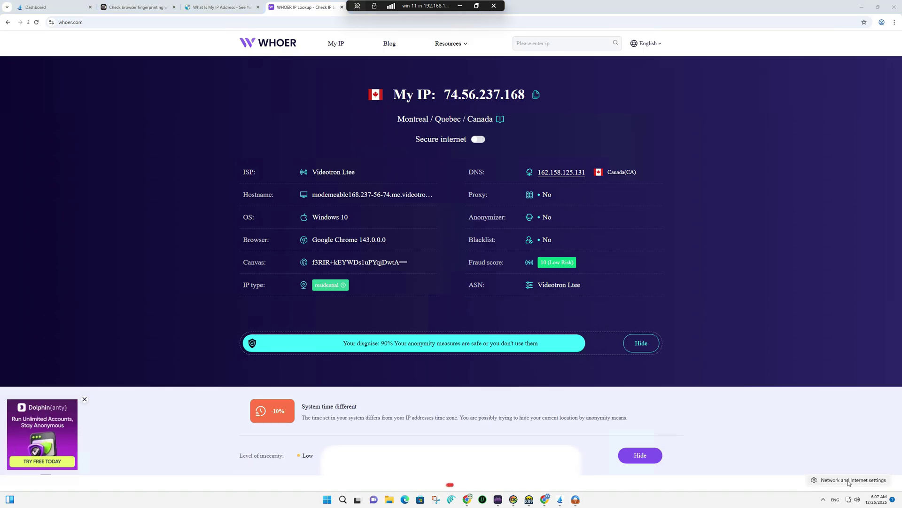
click(849, 480)
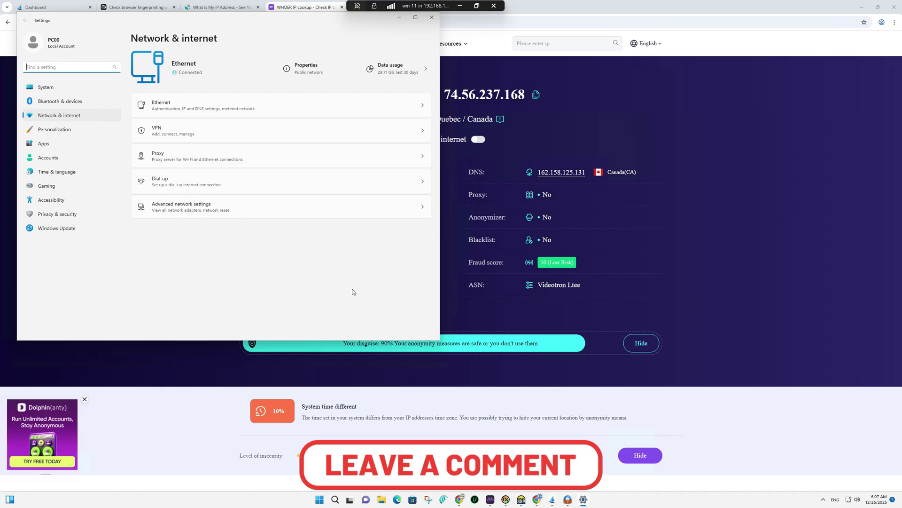
click(341, 293)
click(185, 211)
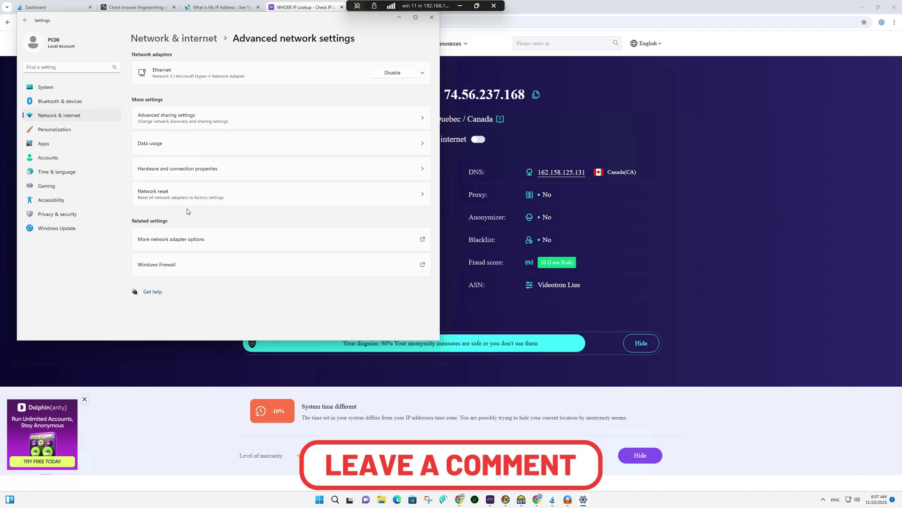
click(197, 247)
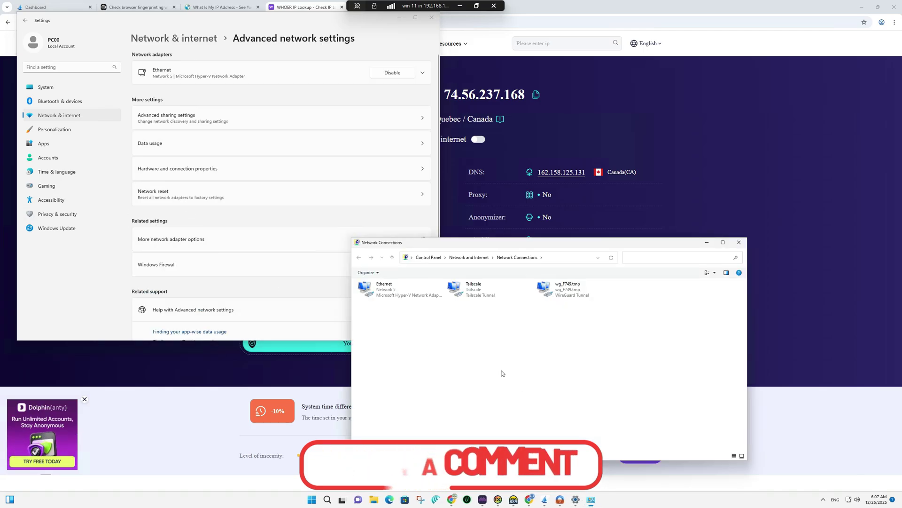
- Check the DNS servers in the Ethernet adapter's IPv4 properties, and close the network windows without changing anything
double_click(385, 291)
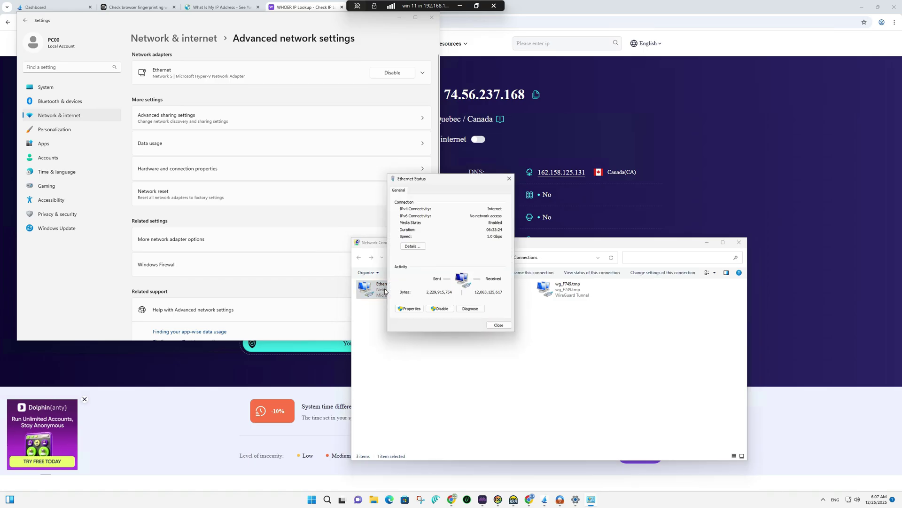
click(409, 308)
double_click(468, 268)
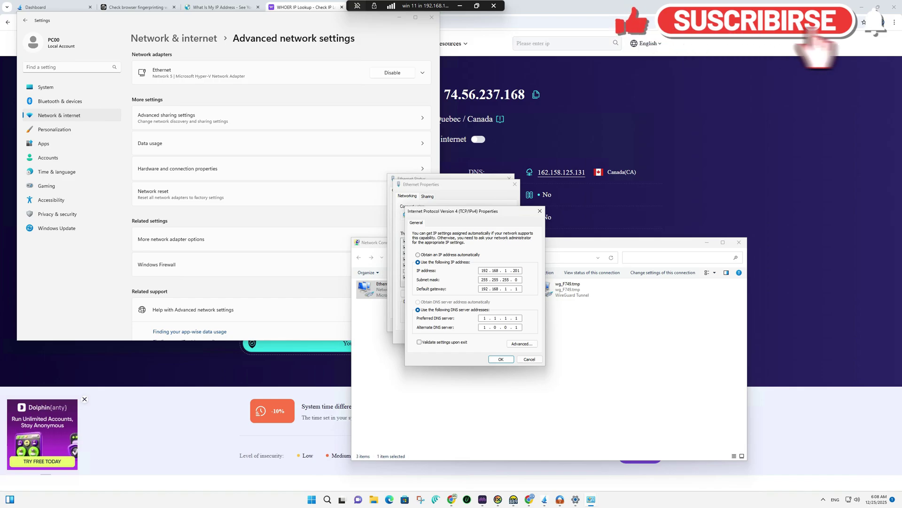
click(532, 360)
click(486, 345)
click(498, 325)
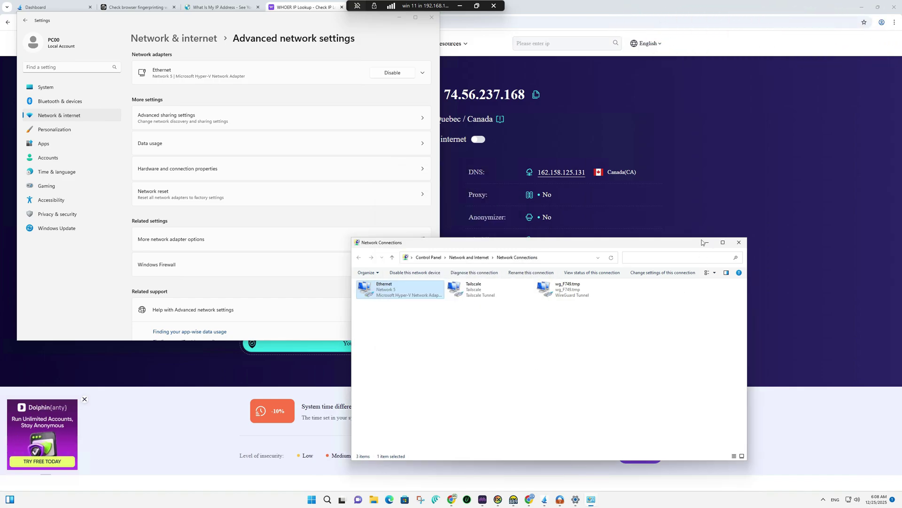
click(739, 242)
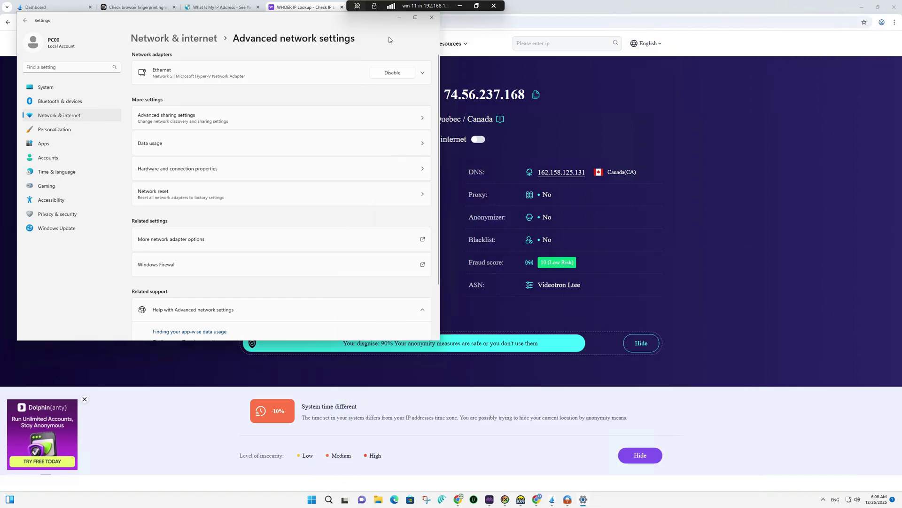
click(432, 18)
- From the Pixelscan fingerprint page, open its VPN check, bot checker, IP check and leak test pages in new tabs
click(136, 7)
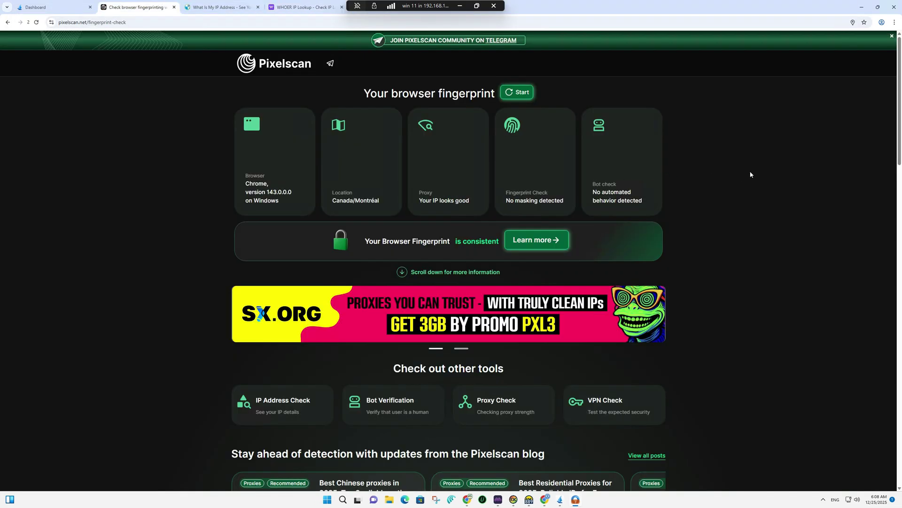
scroll(751, 174, down, 15)
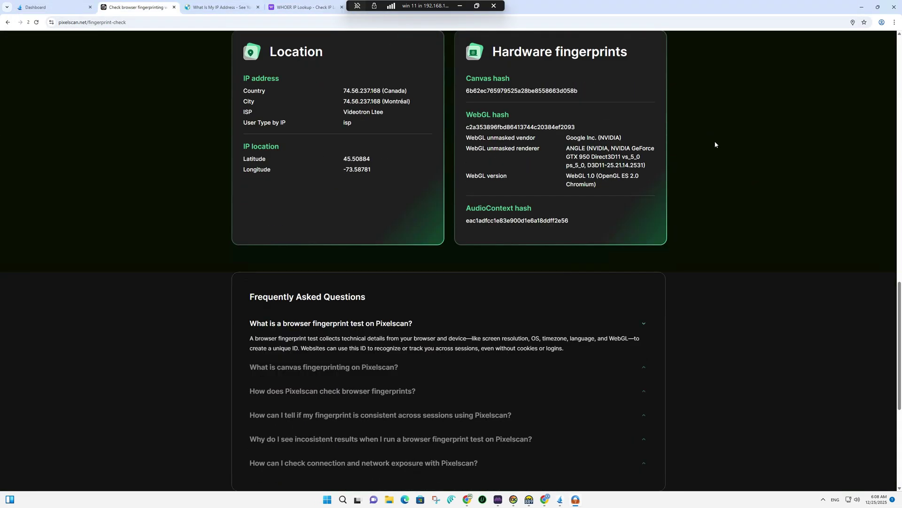
scroll(716, 144, down, 6)
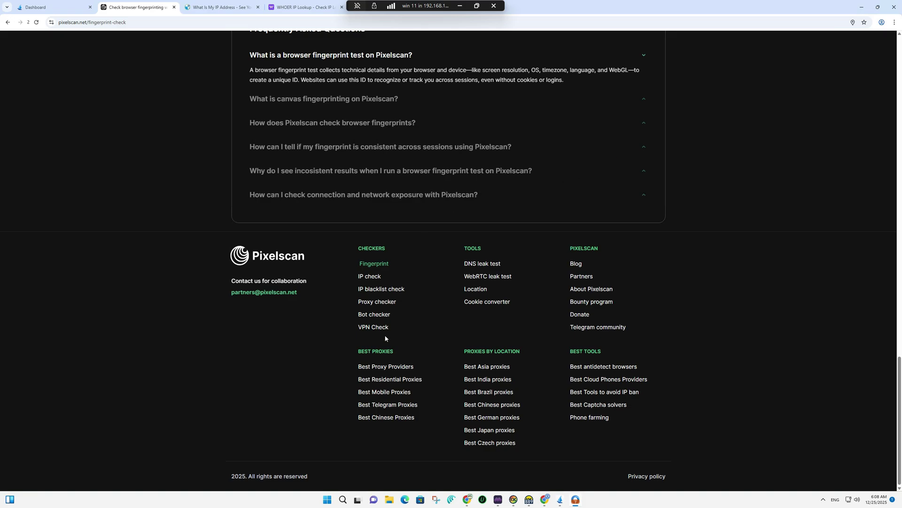
middle_click(381, 328)
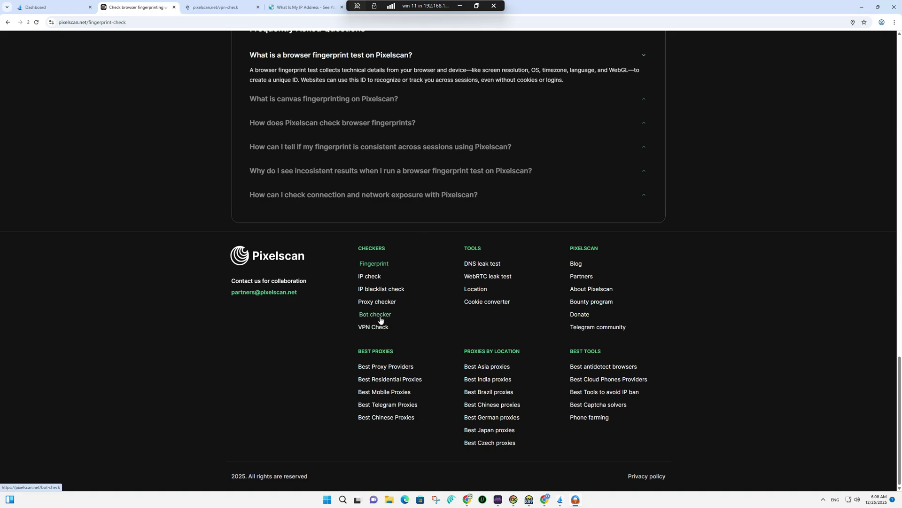
middle_click(378, 316)
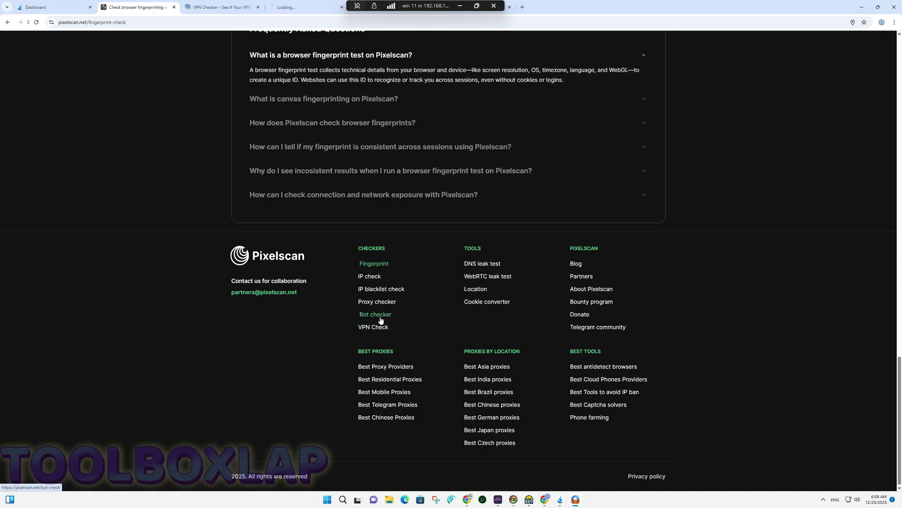
middle_click(369, 278)
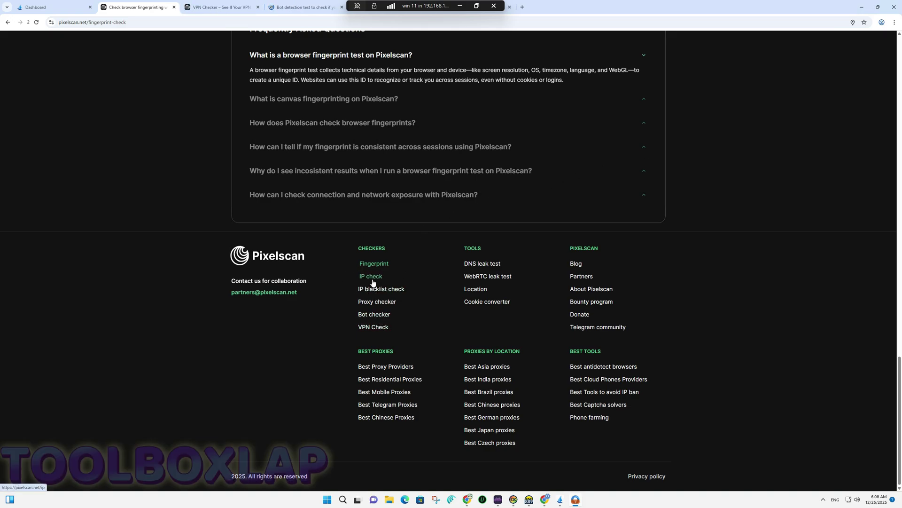
middle_click(492, 264)
middle_click(499, 279)
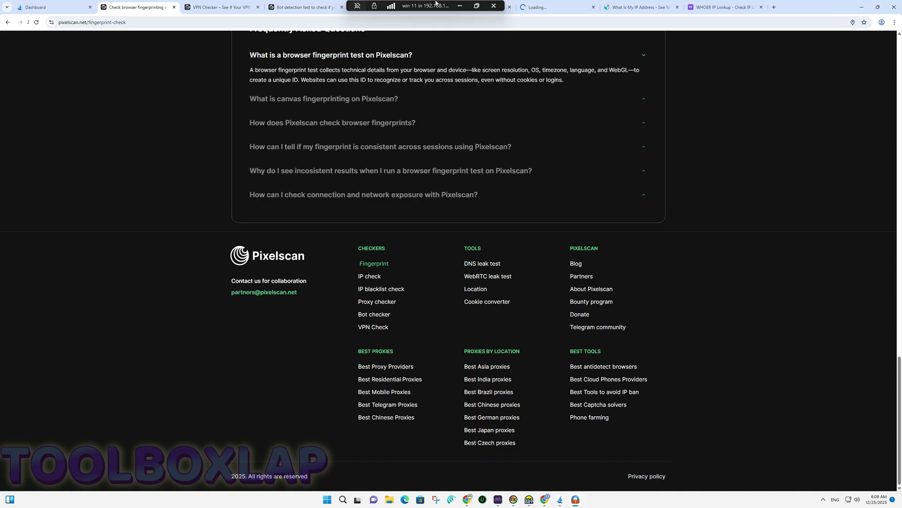
- Run the Pixelscan VPN check, review its risk scores and test list, and close its tab
click(244, 4)
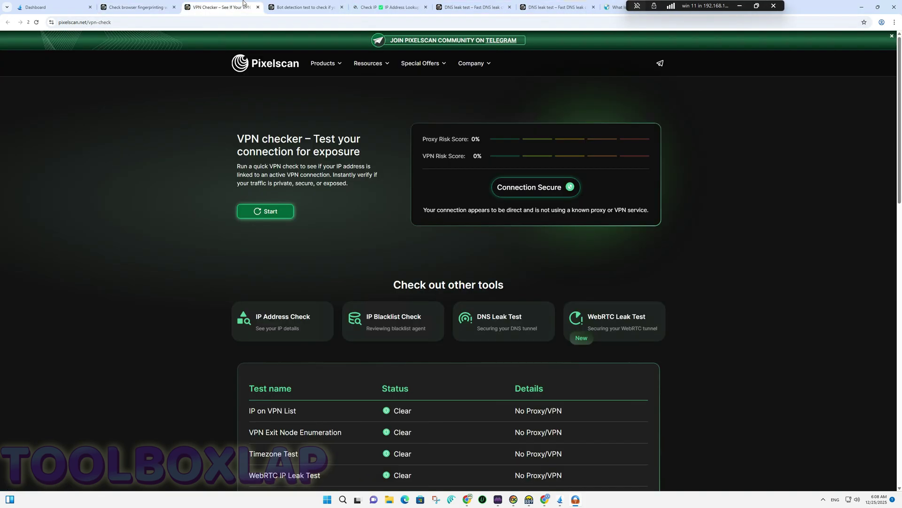
click(250, 218)
scroll(376, 188, down, 7)
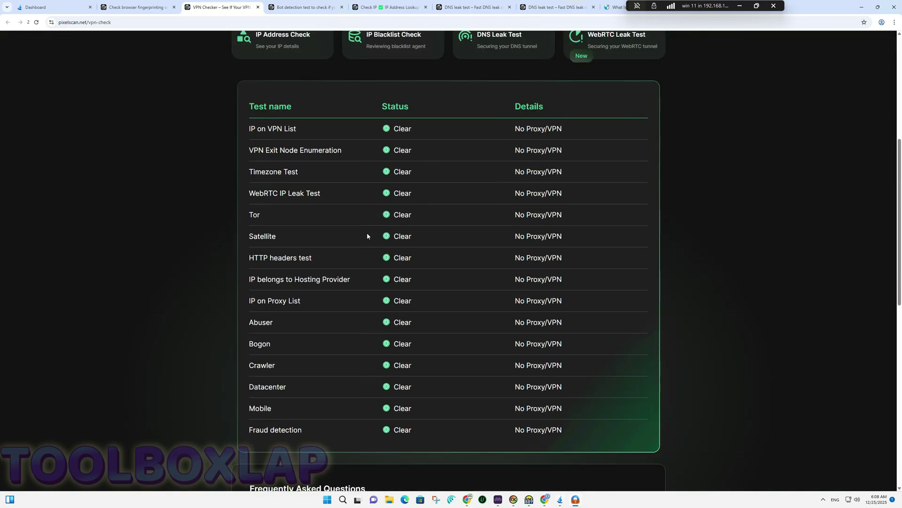
scroll(317, 282, up, 1)
scroll(318, 282, up, 6)
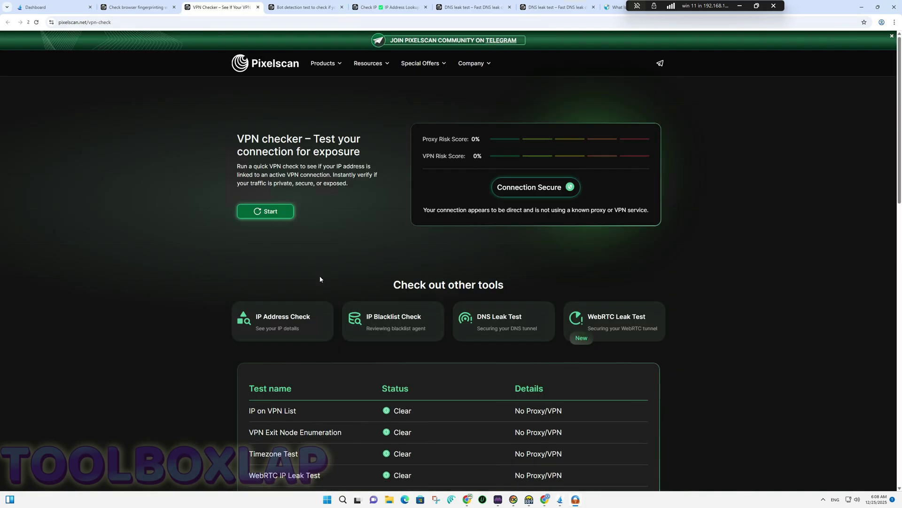
middle_click(218, 4)
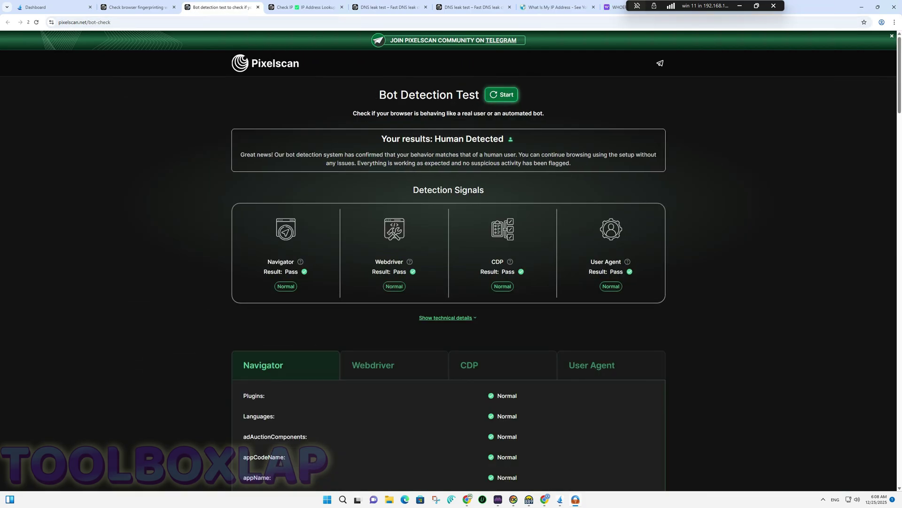
- Review the bot detection test's result and detection signals, and close its tab
scroll(336, 246, down, 7)
scroll(335, 237, up, 3)
scroll(335, 236, up, 5)
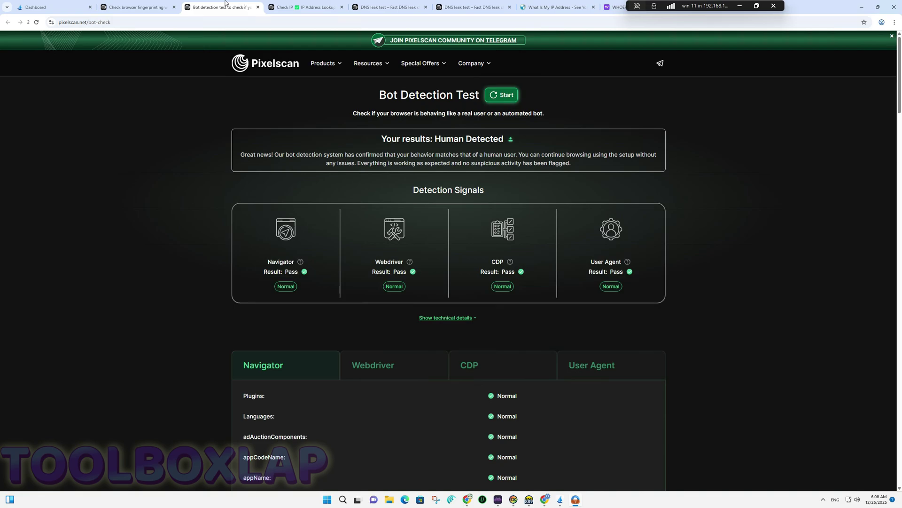
middle_click(225, 2)
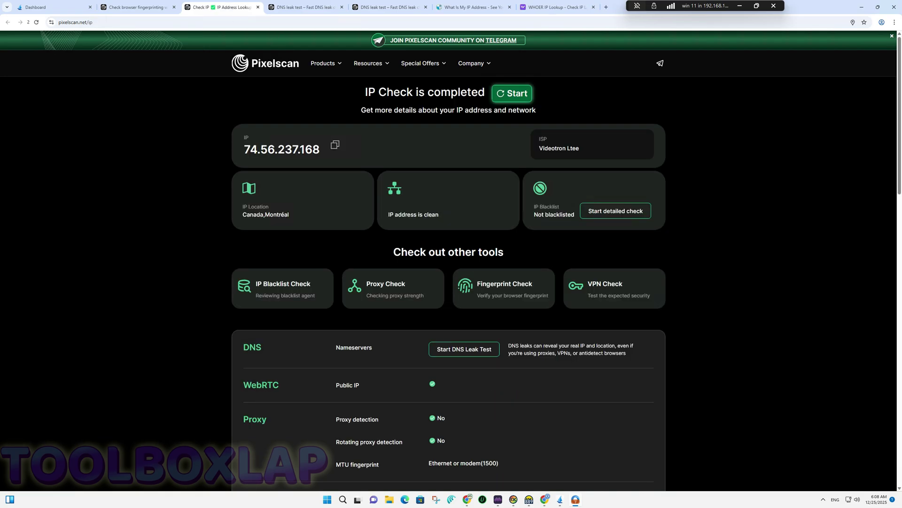
- Restart the Pixelscan IP check and examine its proxy, time, OS and geolocation details
click(506, 93)
scroll(218, 205, down, 4)
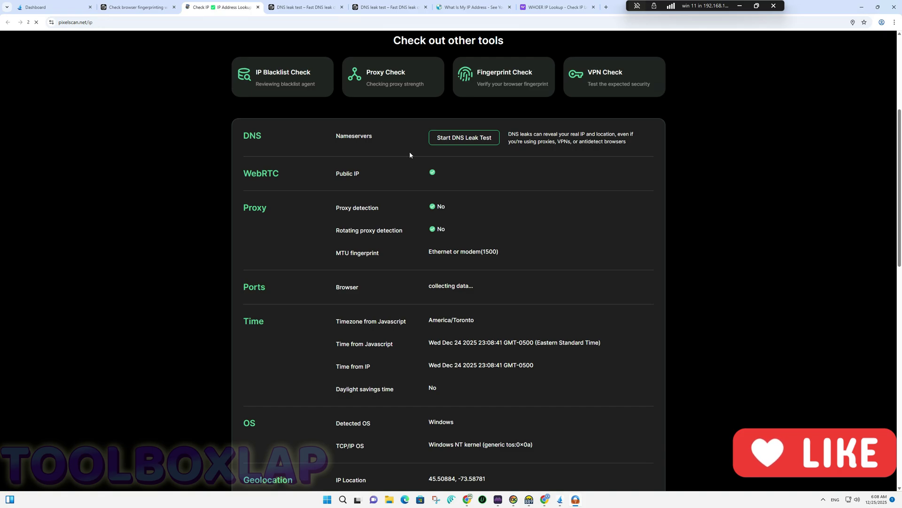
scroll(412, 212, down, 3)
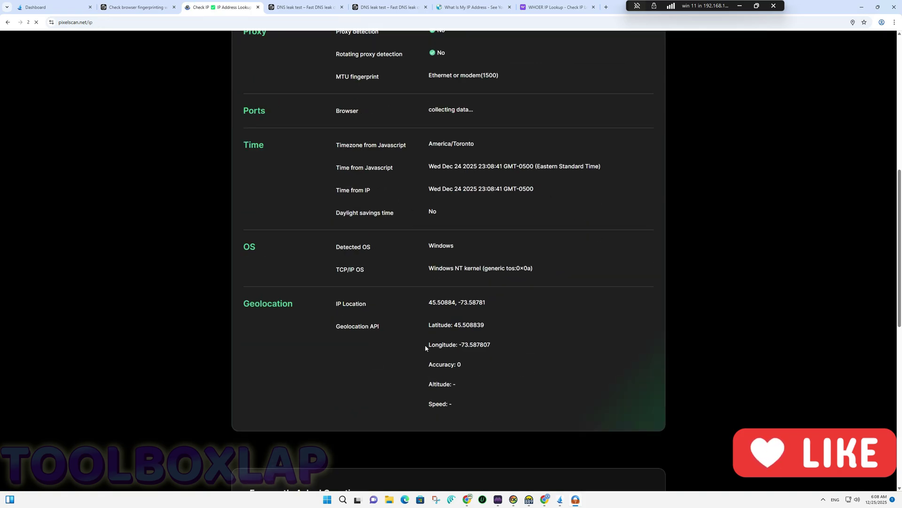
- Review the WebRTC, proxy, ports and time sections of the Pixelscan IP check, and close its tab
scroll(363, 370, up, 3)
scroll(262, 407, down, 1)
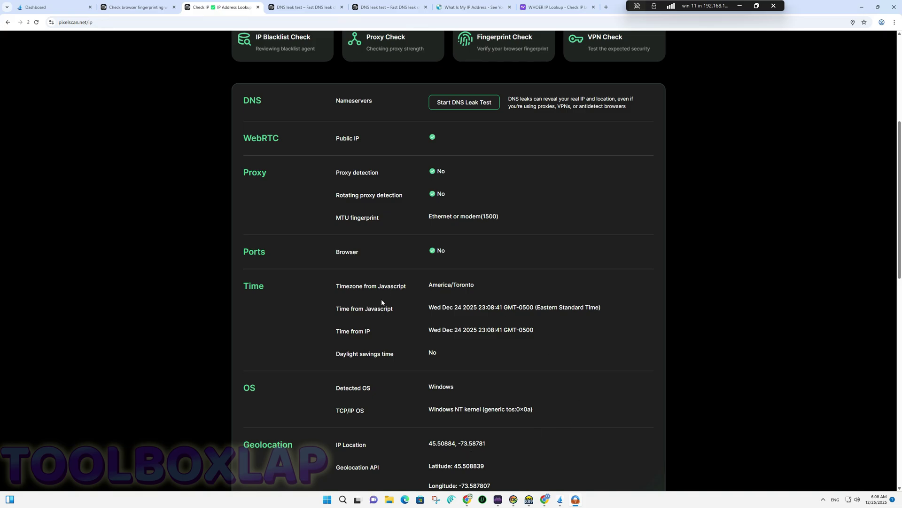
middle_click(225, 3)
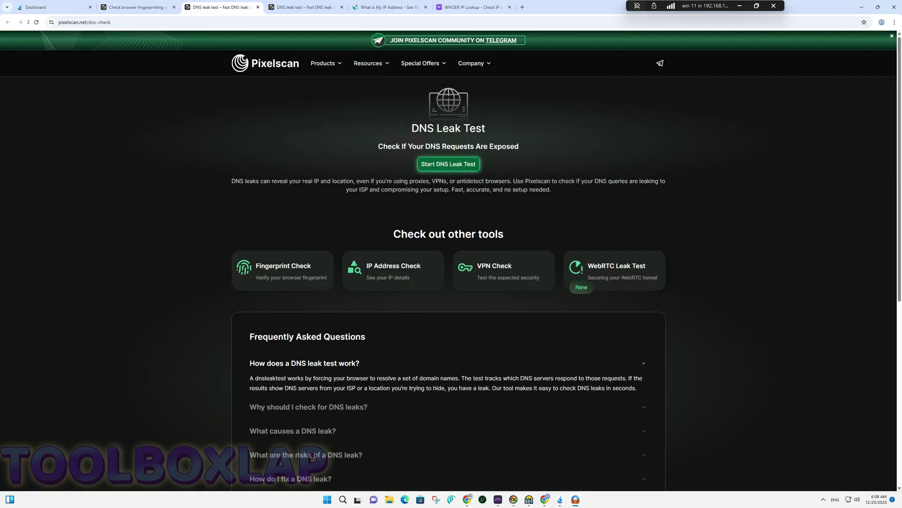
- Start the Pixelscan DNS leak test and close the What Is My IP Address tab while it runs
click(448, 164)
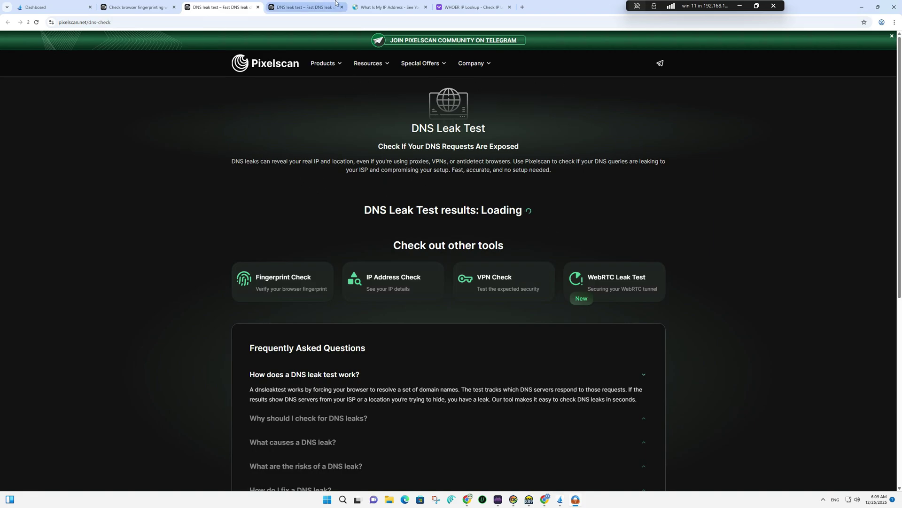
click(397, 3)
click(426, 7)
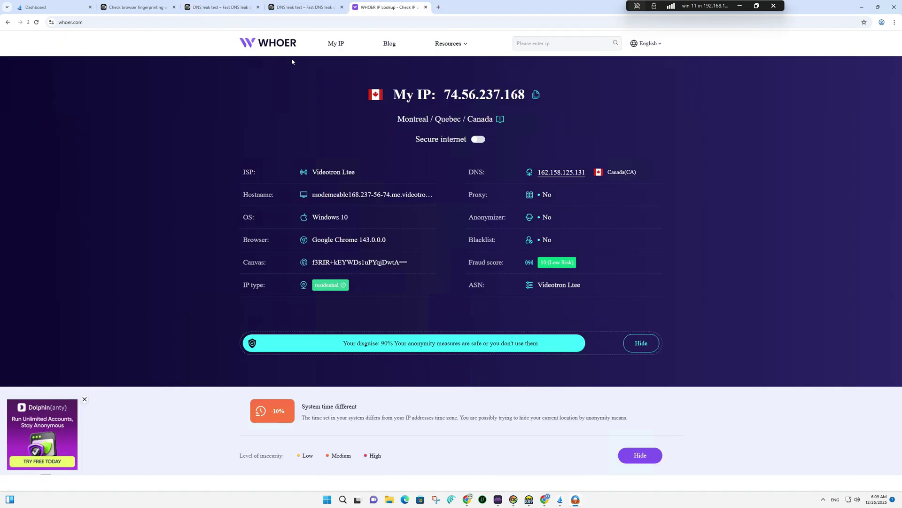
click(221, 7)
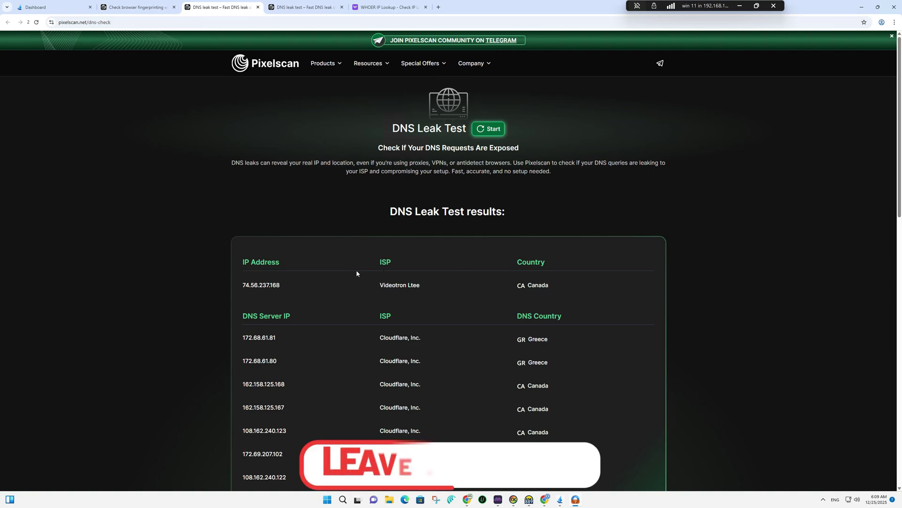
- Examine the DNS servers, ISPs and countries listed in the DNS leak test results, and close its tab
scroll(356, 273, down, 5)
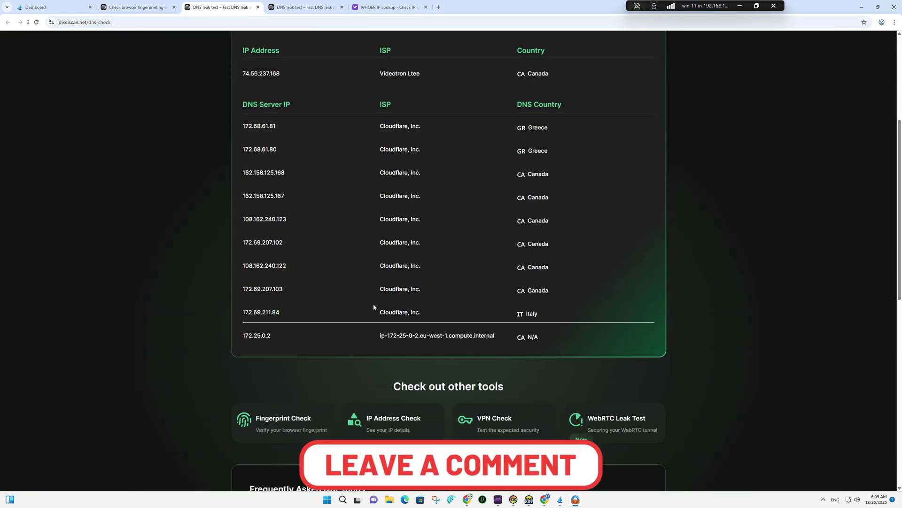
scroll(376, 306, up, 1)
scroll(346, 329, up, 4)
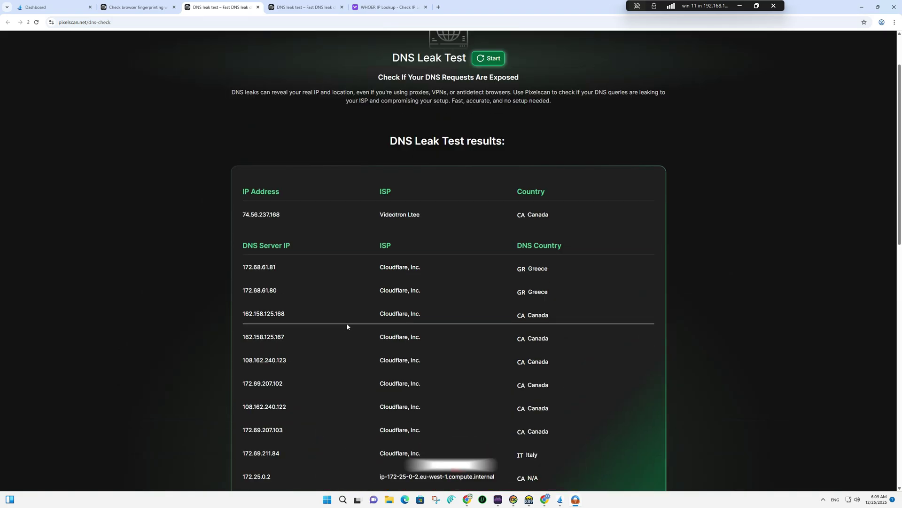
scroll(357, 357, down, 4)
scroll(366, 388, up, 5)
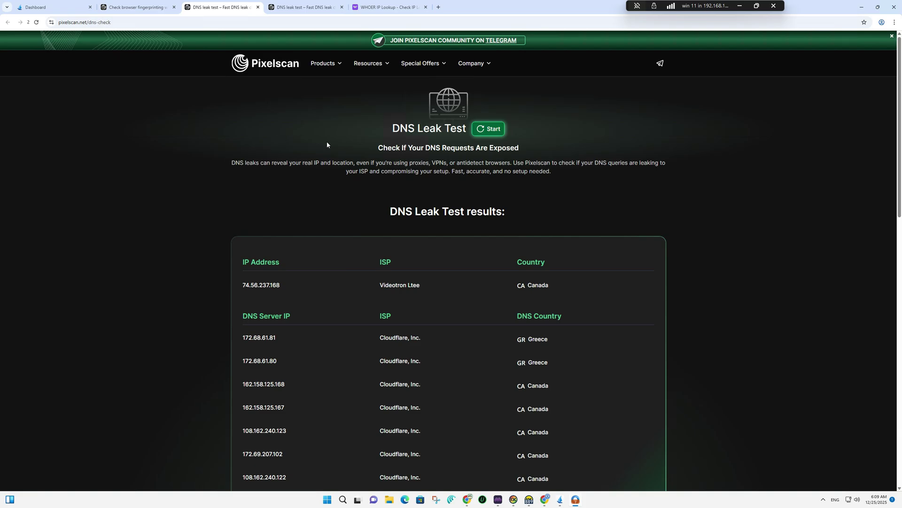
key(ctrl+w)
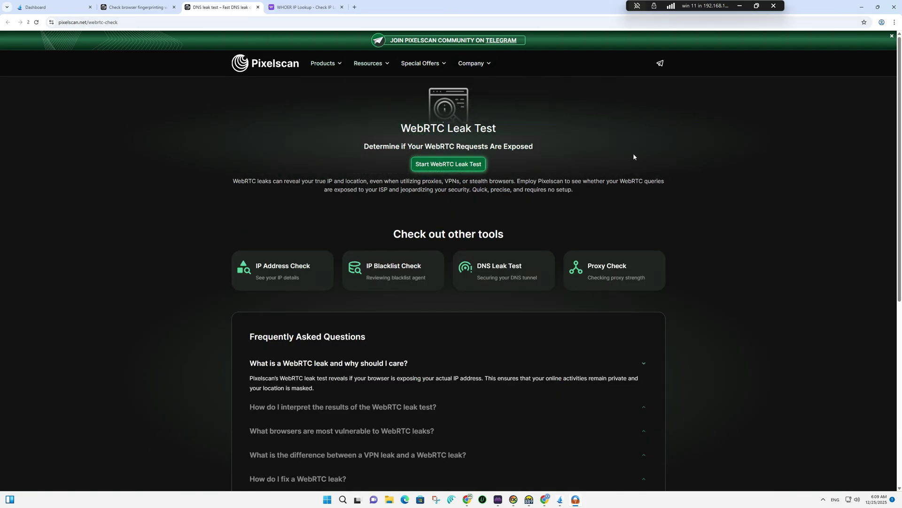
- Run the Pixelscan WebRTC leak test, check its result, and close its tab
click(458, 163)
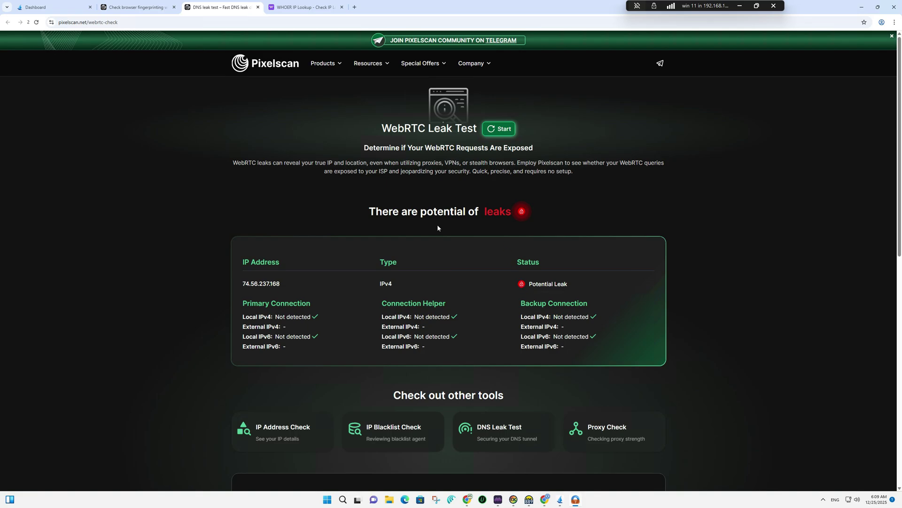
middle_click(243, 2)
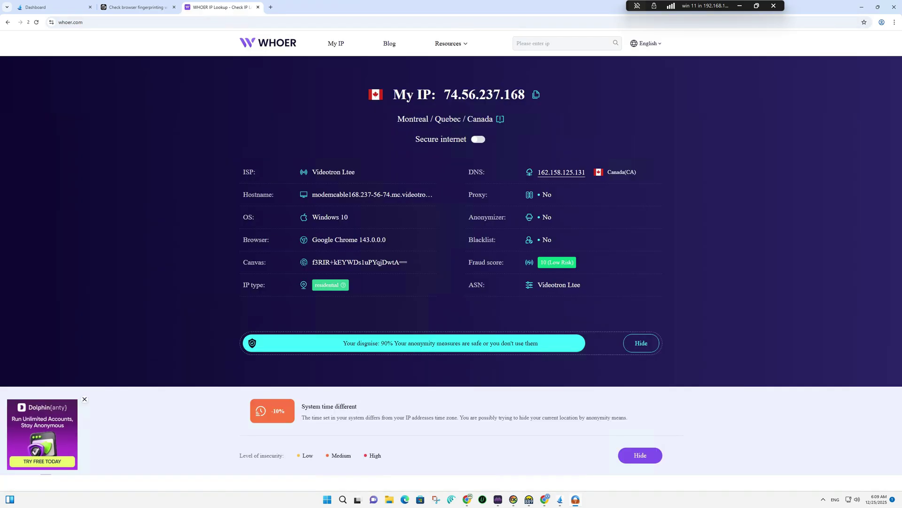
- Open YouTube in a new tab from the Google apps list and expand the full list of Explore categories
click(271, 6)
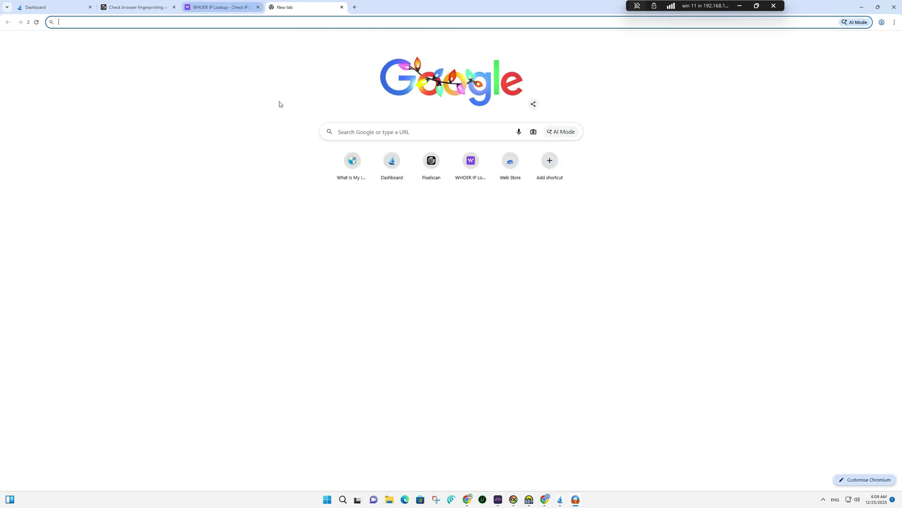
click(887, 45)
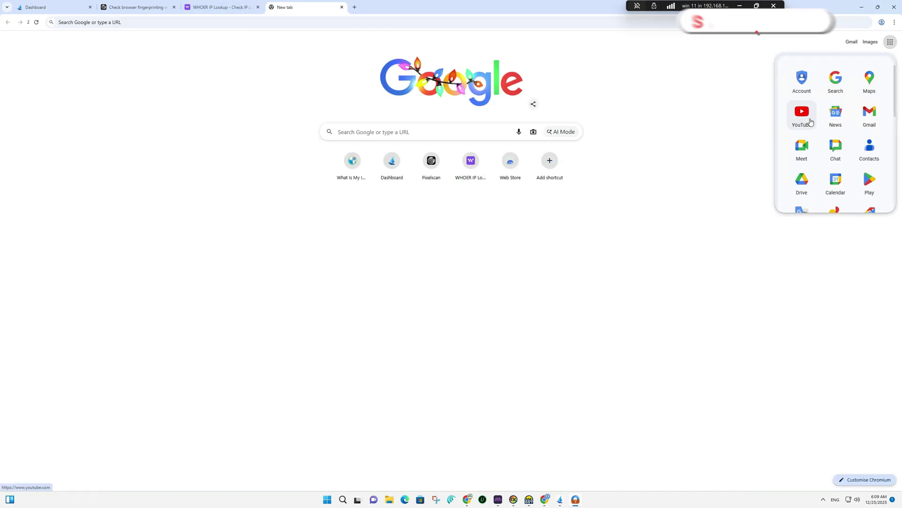
click(810, 121)
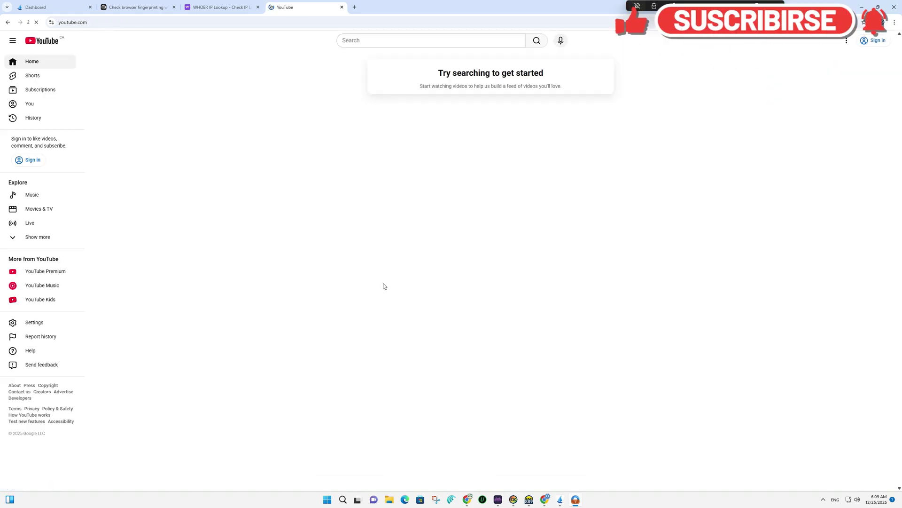
click(29, 237)
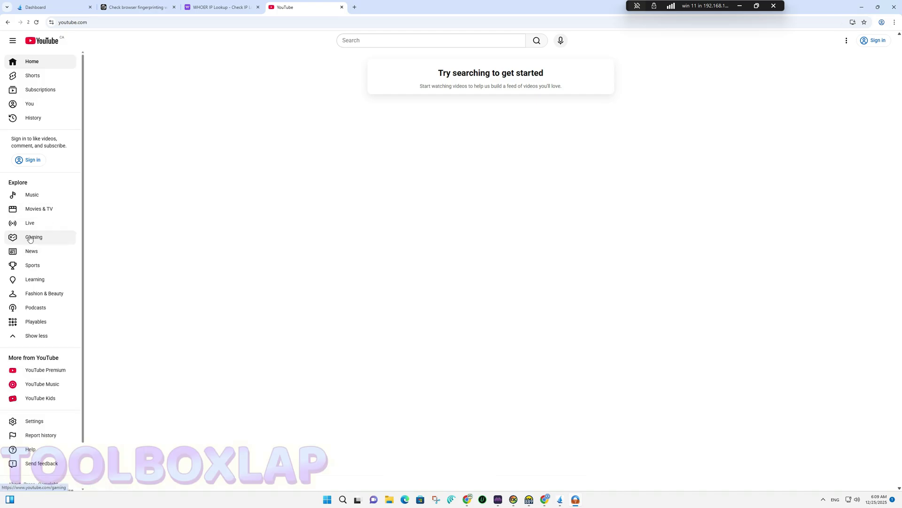
scroll(11, 308, down, 1)
scroll(10, 312, up, 1)
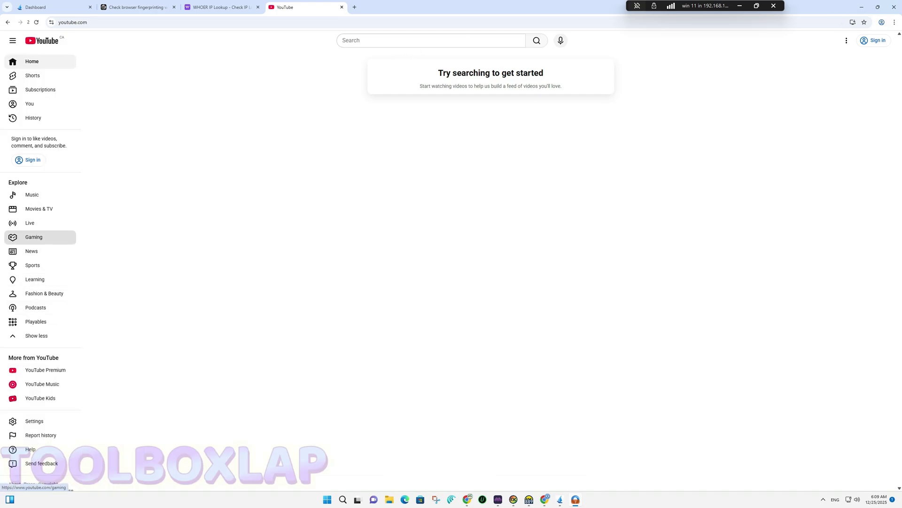
- Search YouTube for "ix browser setup" using the suggested query
click(423, 41)
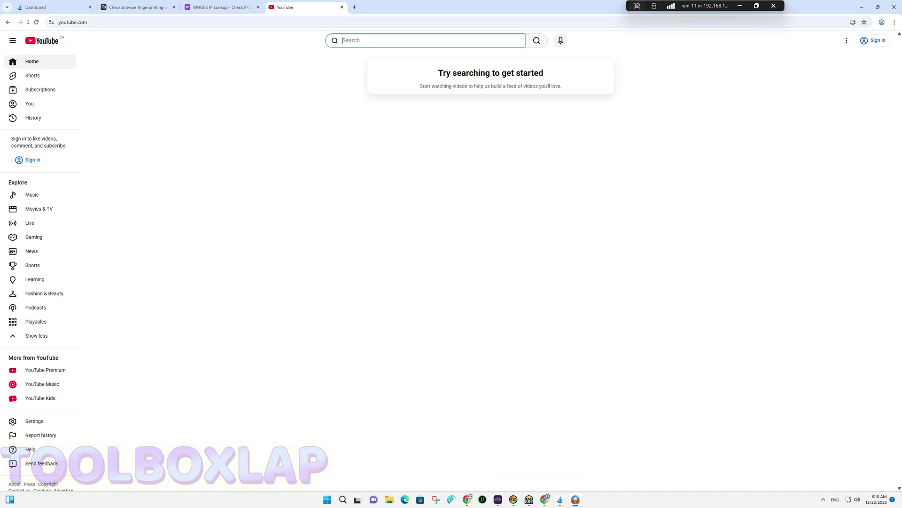
text(ix br)
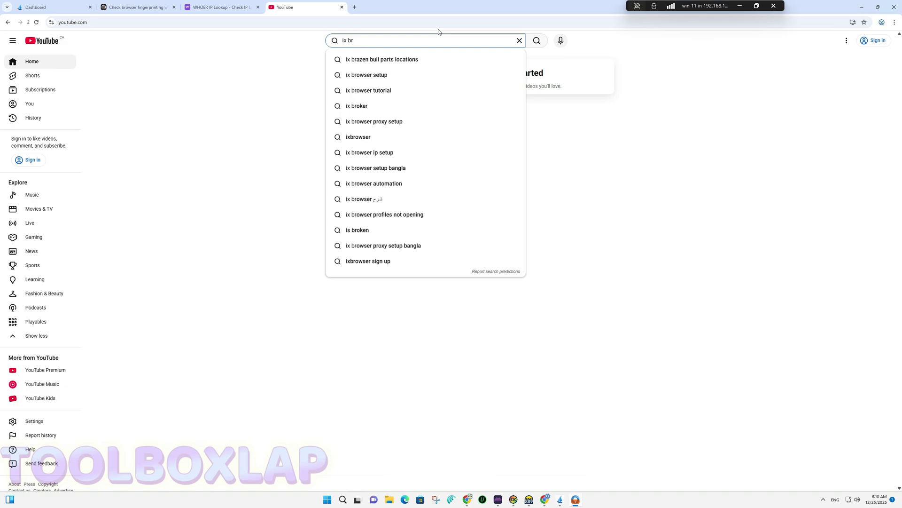
key(Down)
key(Down)
key(Return)
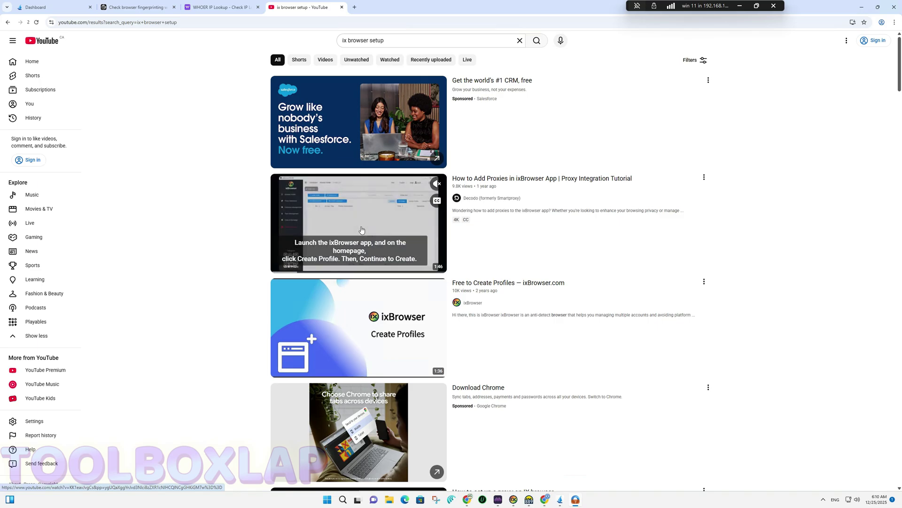
- Play the video "How to Add Proxies in ixBrowser App", look through its comments and related videos, and close the YouTube tab
click(375, 243)
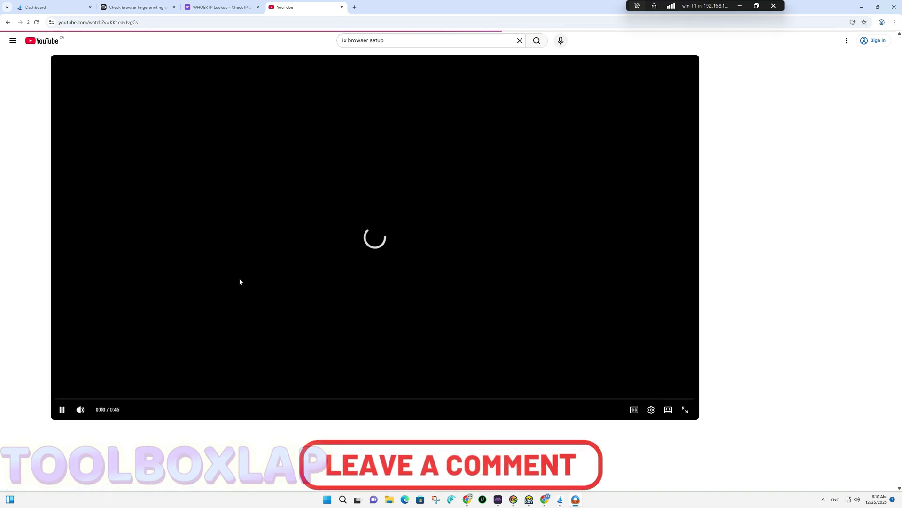
scroll(155, 248, down, 10)
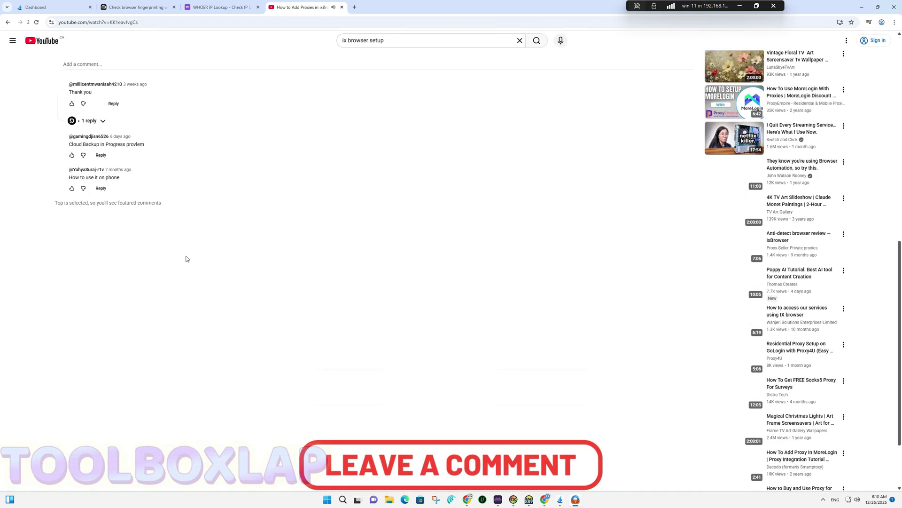
scroll(187, 258, up, 10)
scroll(282, 263, down, 10)
scroll(238, 262, up, 10)
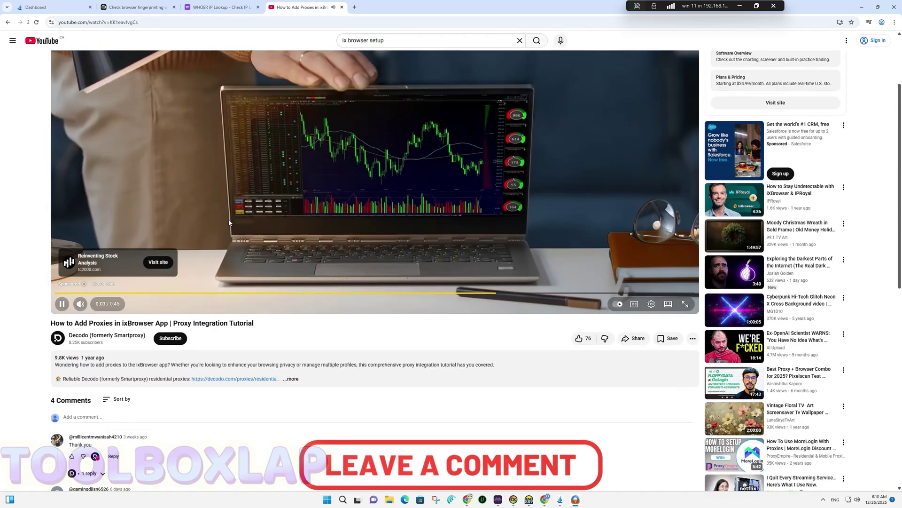
middle_click(304, 3)
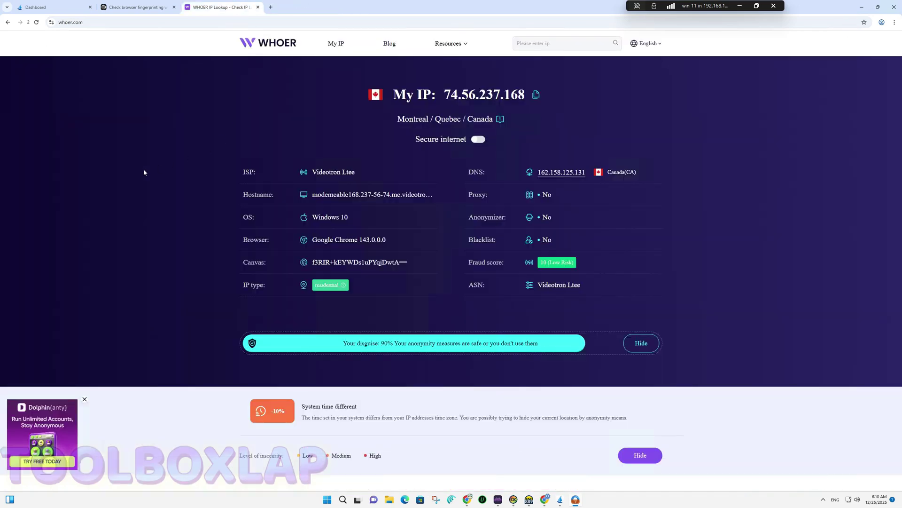
- Review the Whoer page's IP details, ASN info and abuse reports, and reload the page to repeat the check
scroll(151, 177, down, 20)
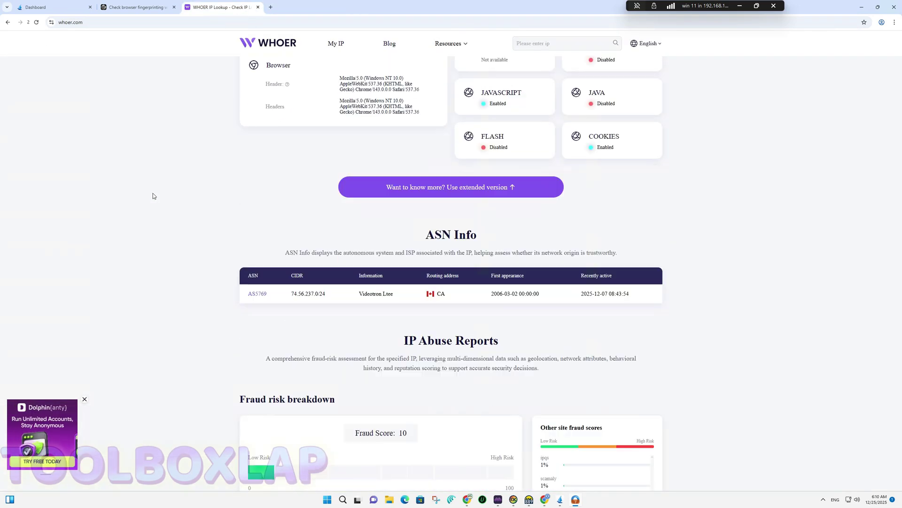
scroll(153, 195, up, 10)
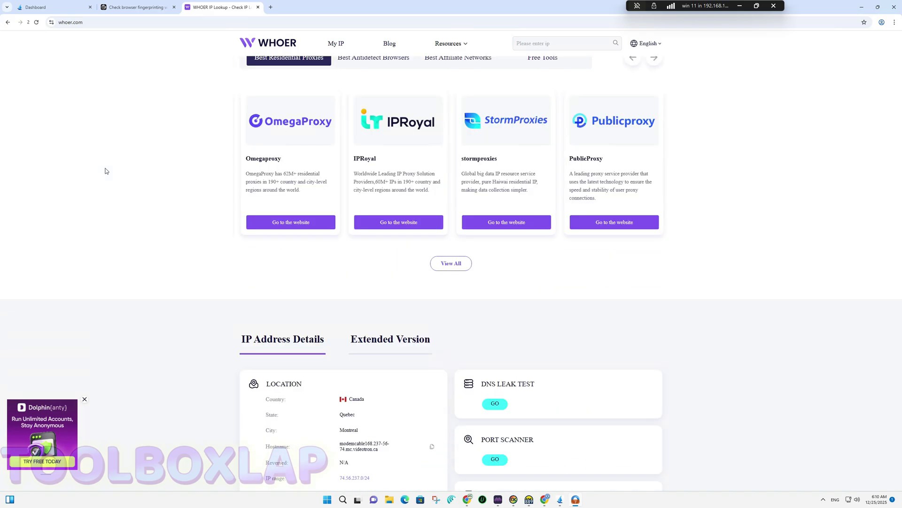
scroll(106, 169, up, 5)
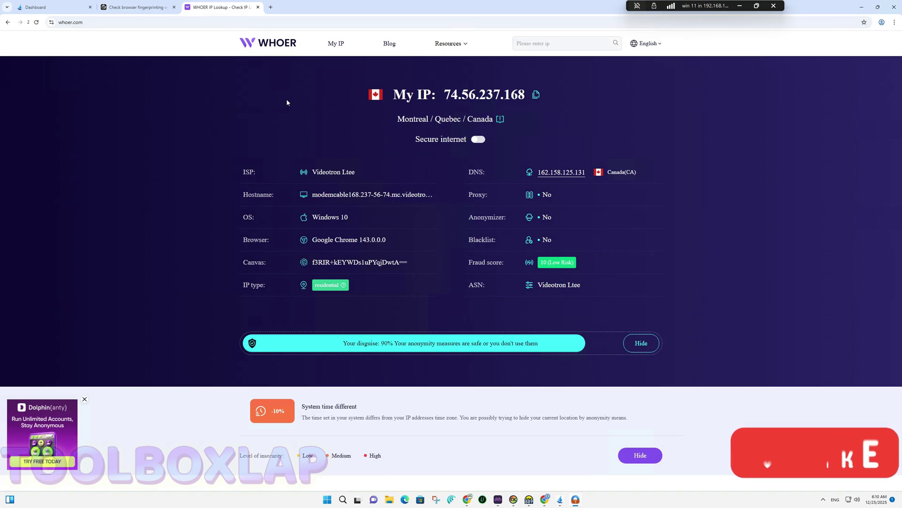
key(F5)
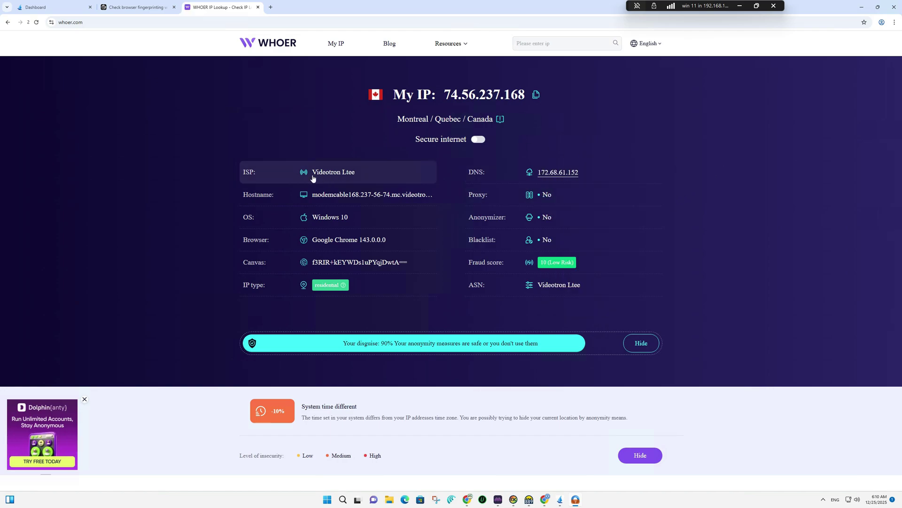
double_click(427, 139)
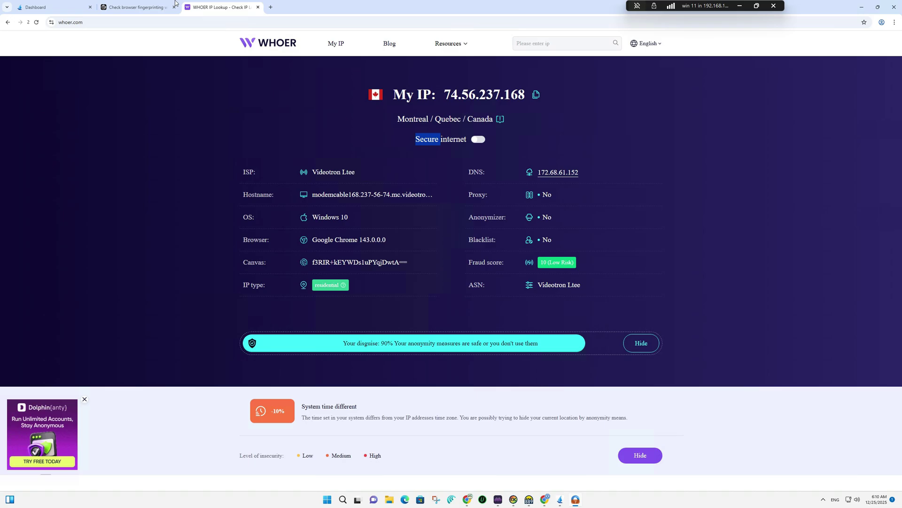
- Return to the Pixelscan fingerprint results and go to the site's home page
click(144, 6)
scroll(168, 100, up, 15)
scroll(170, 84, up, 10)
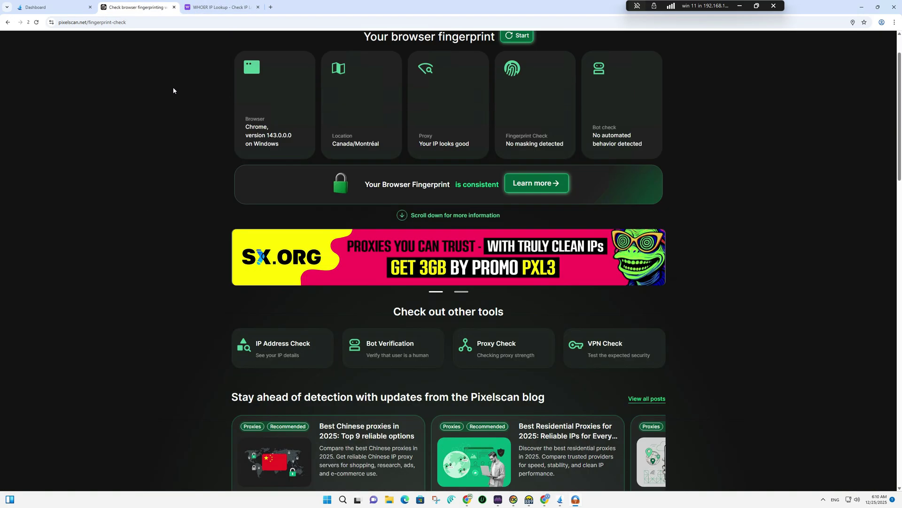
click(256, 67)
- Check the DNS server's country on the reloaded Whoer page, and close its tab
click(198, 5)
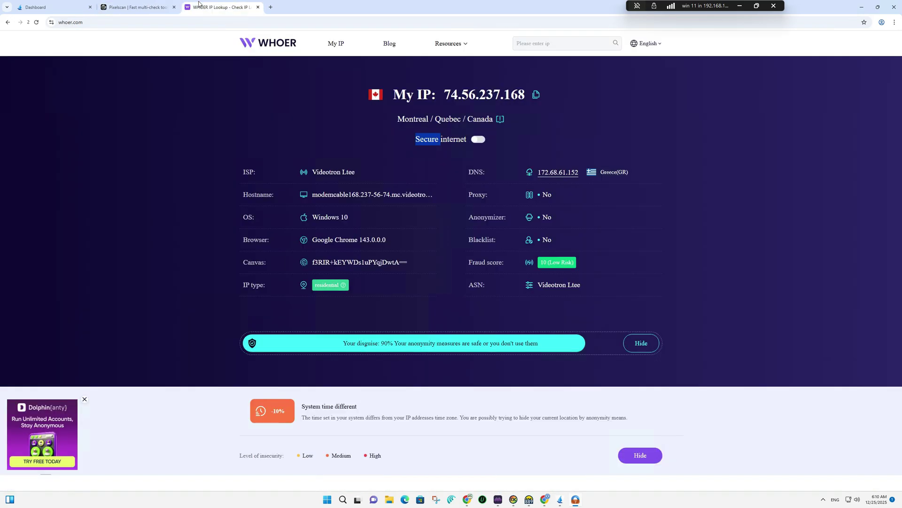
click(159, 253)
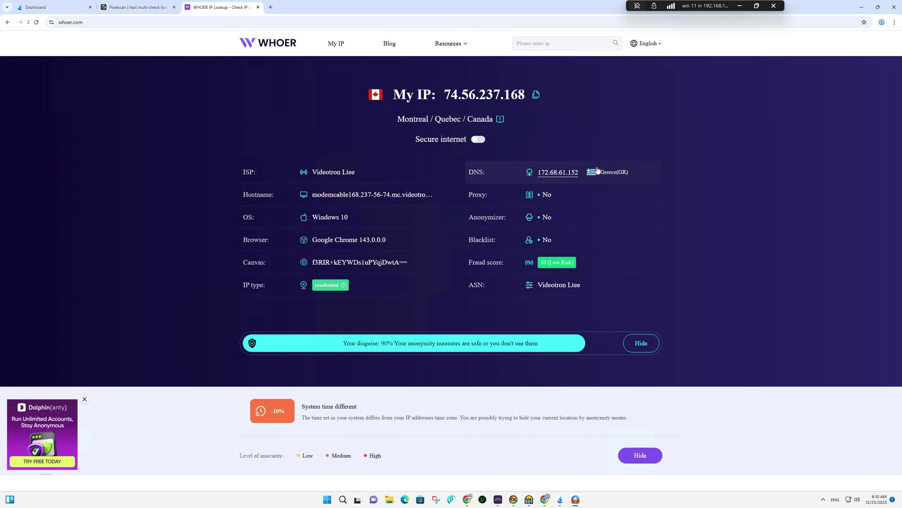
mouse_move(623, 173)
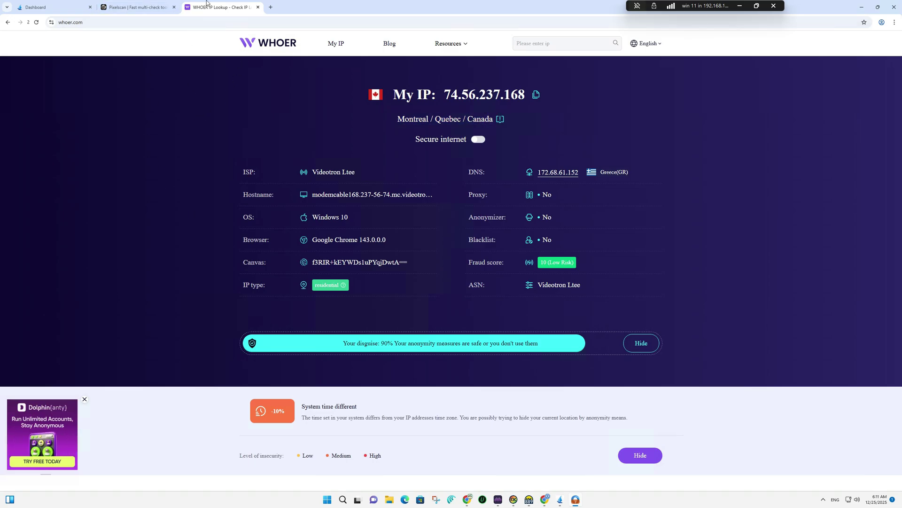
middle_click(206, 2)
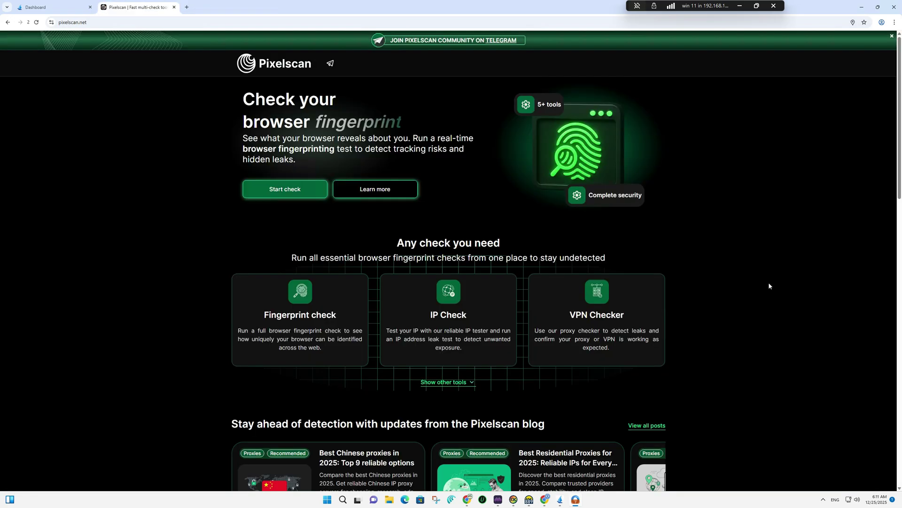
- Minimize the profile's browser and move the Mysterium VPN window to uncover the RoxyBrowser profile list
click(865, 4)
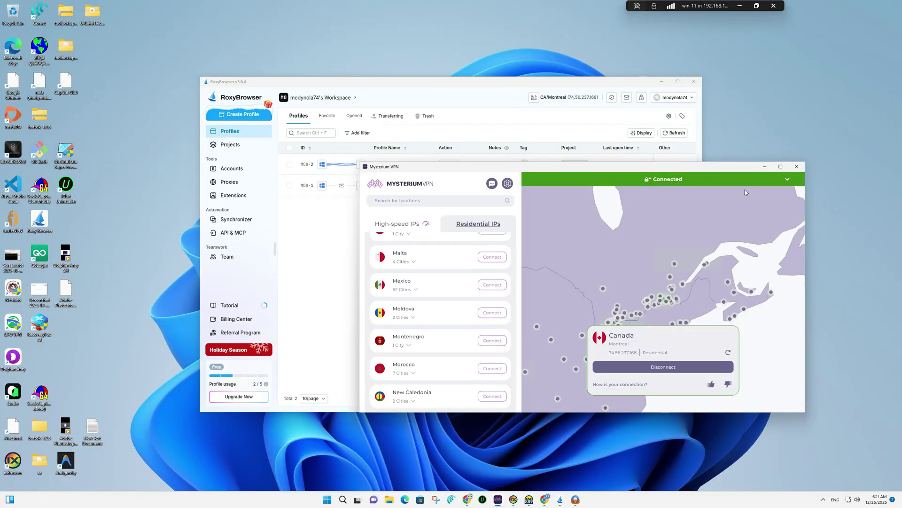
drag(668, 168, 572, 208)
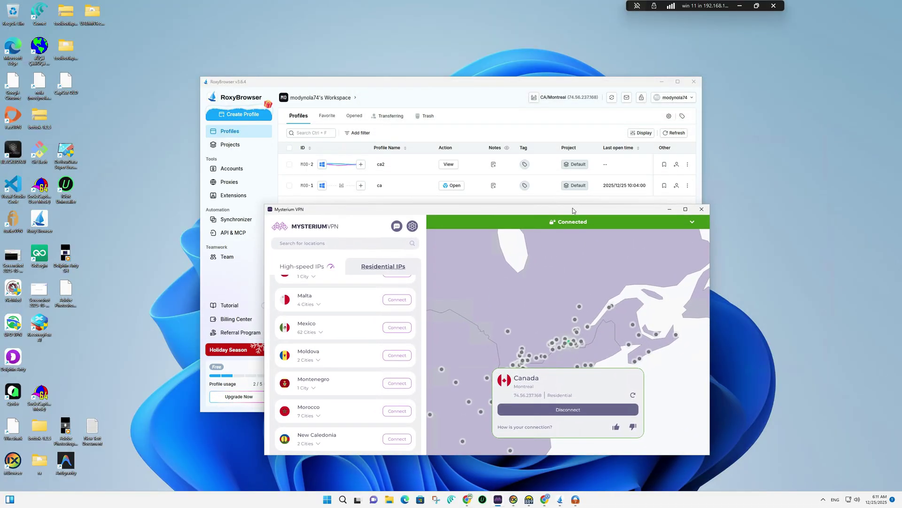